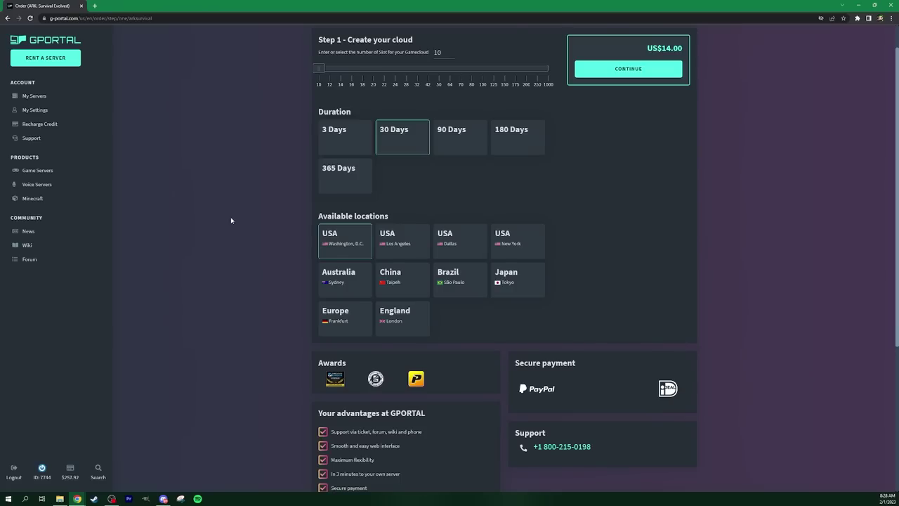
# Go back to the ARK hosting plans and list the server locations offered for the 30-day, 10-slot plan.
pyautogui.scroll(-1, 230, 219)
pyautogui.scroll(2, 231, 219)
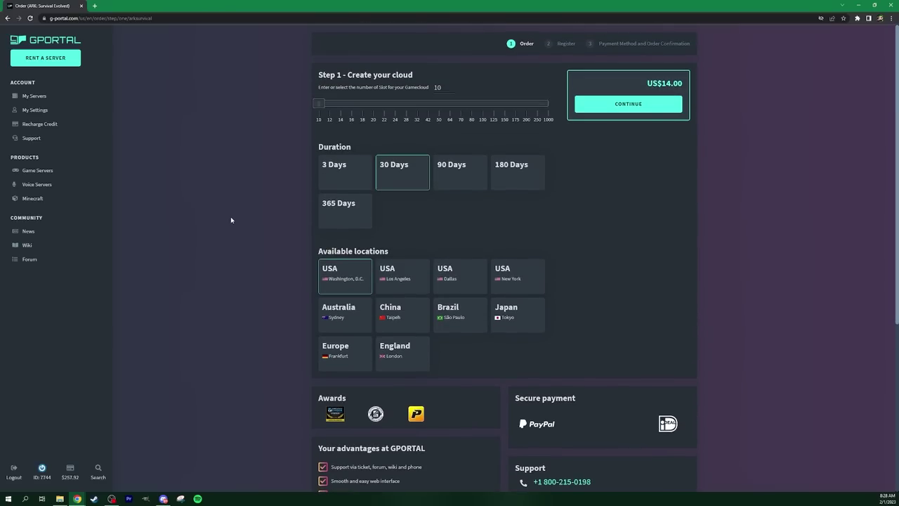
pyautogui.scroll(-4, 237, 215)
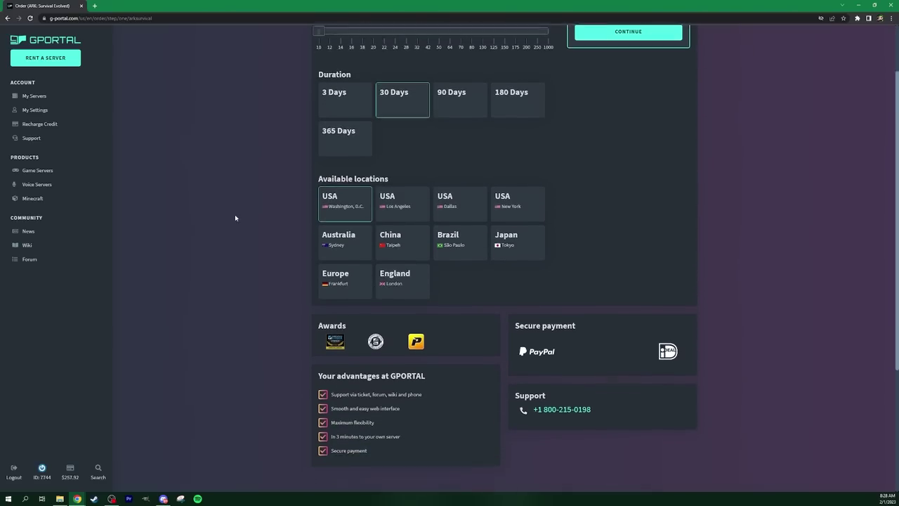
pyautogui.scroll(3, 231, 214)
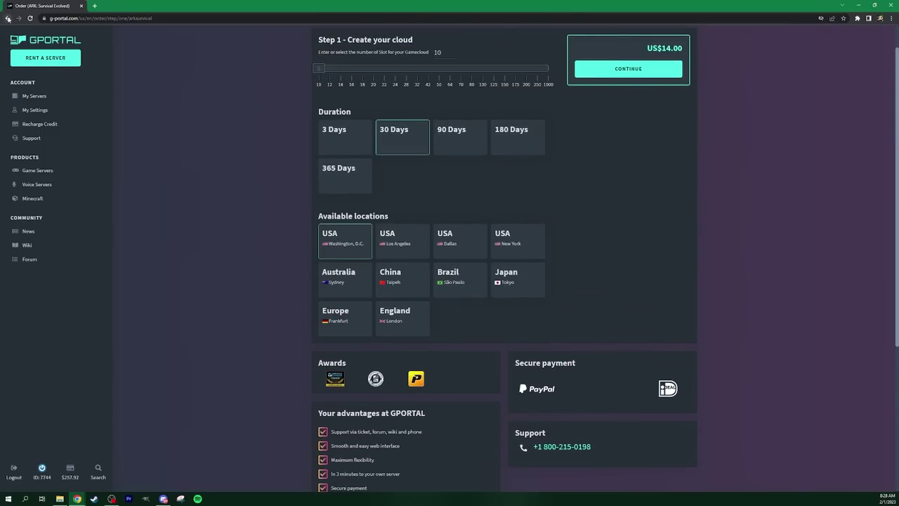
pyautogui.click(7, 18)
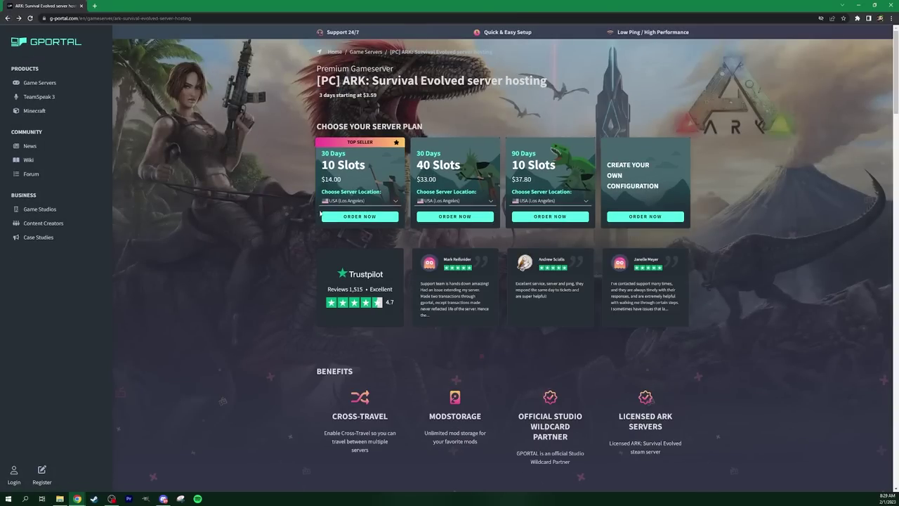
pyautogui.click(394, 202)
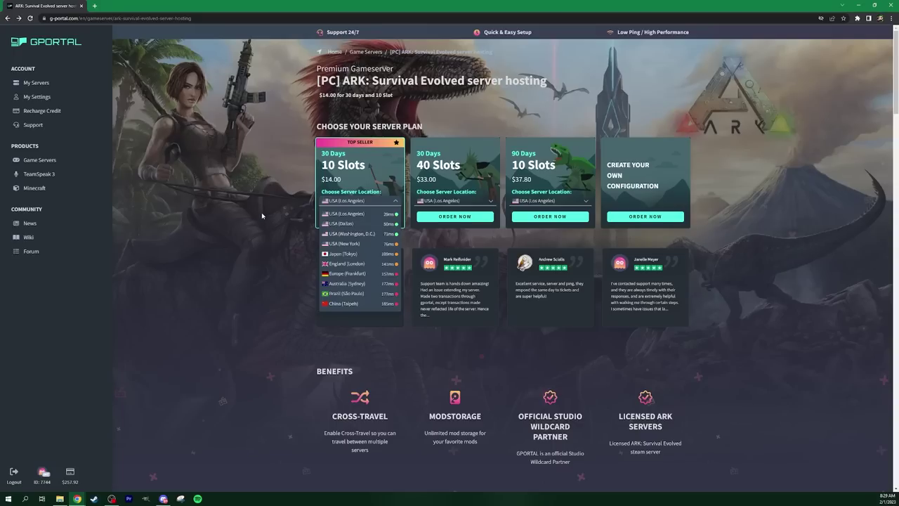
# Start an order with a custom ARK configuration, trying 1000 slots and resetting the slot count to 10.
pyautogui.click(640, 222)
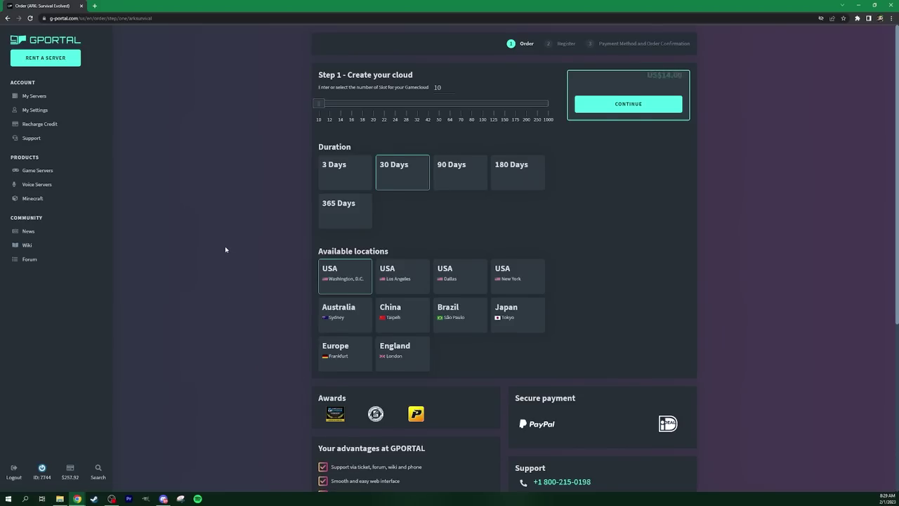
pyautogui.scroll(-2, 225, 250)
pyautogui.scroll(2, 226, 249)
pyautogui.moveTo(319, 103); pyautogui.dragTo(552, 103)
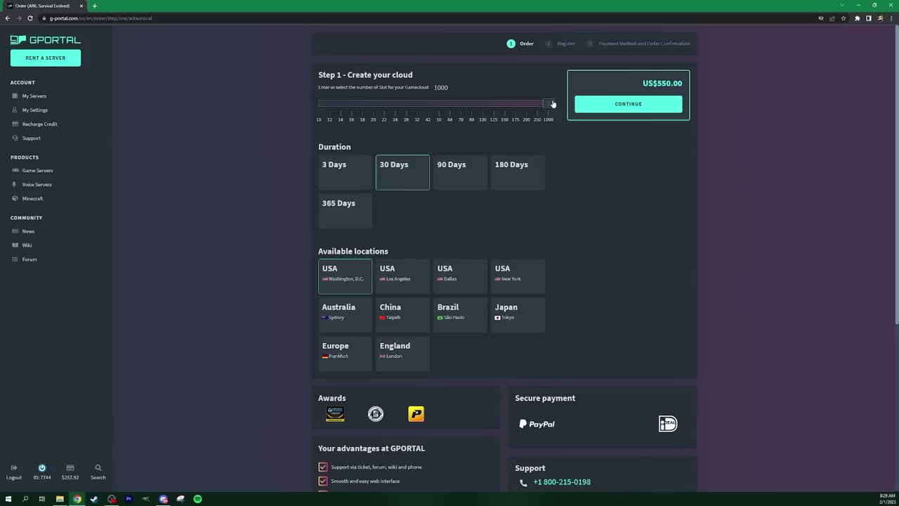
pyautogui.click(311, 108)
# Review the duration, location and payment options on the order page.
pyautogui.scroll(-3, 217, 220)
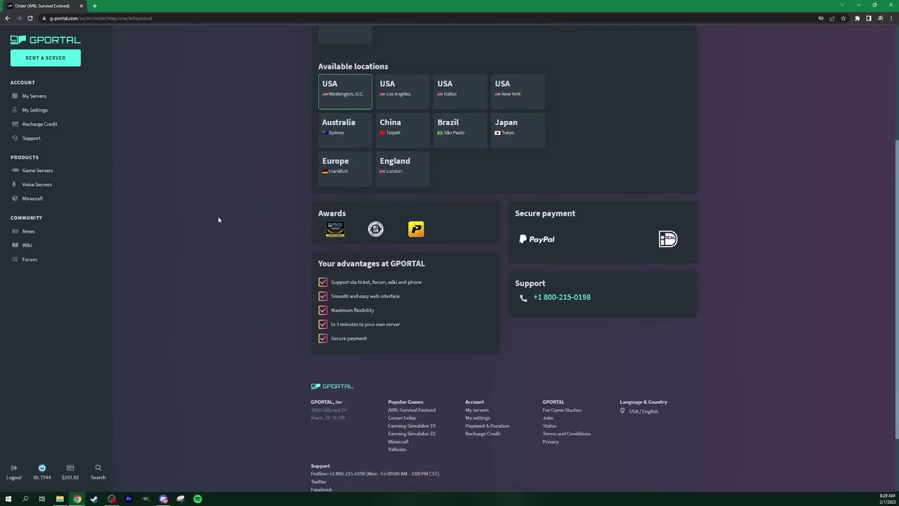
pyautogui.scroll(3, 218, 220)
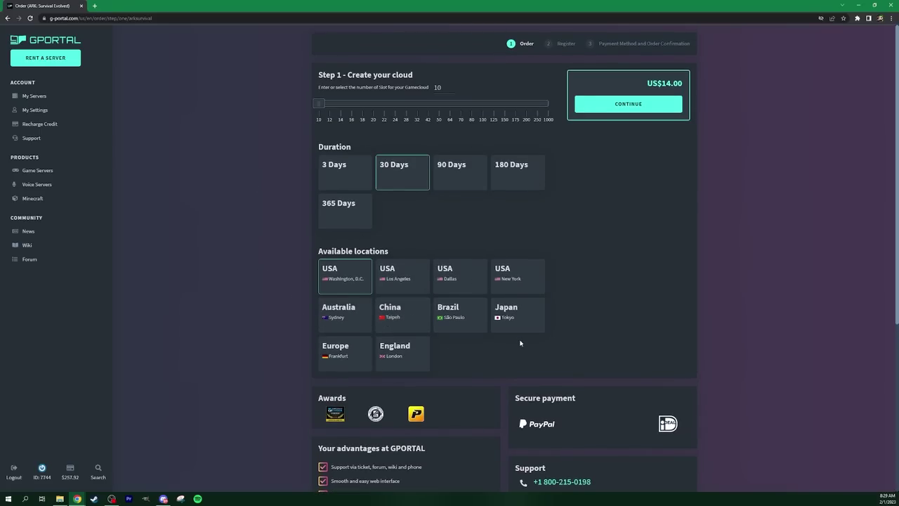
pyautogui.scroll(-3, 202, 257)
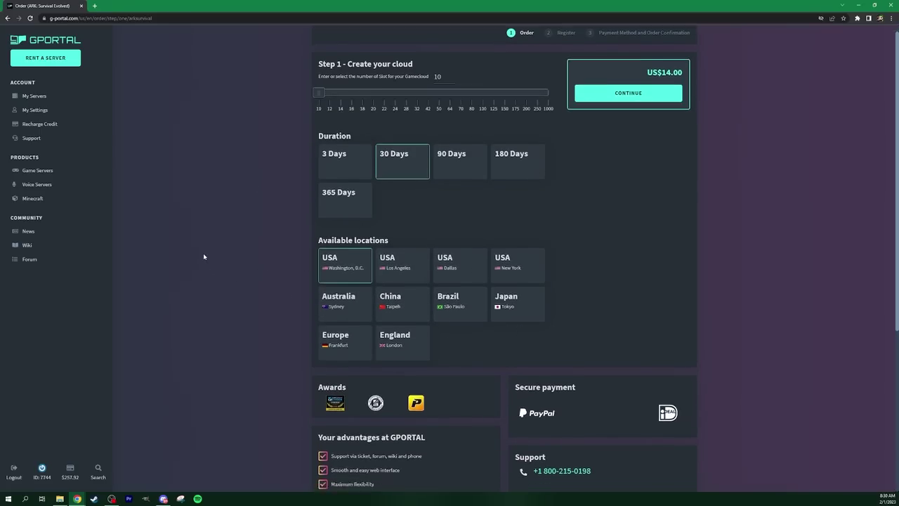
pyautogui.scroll(2, 203, 257)
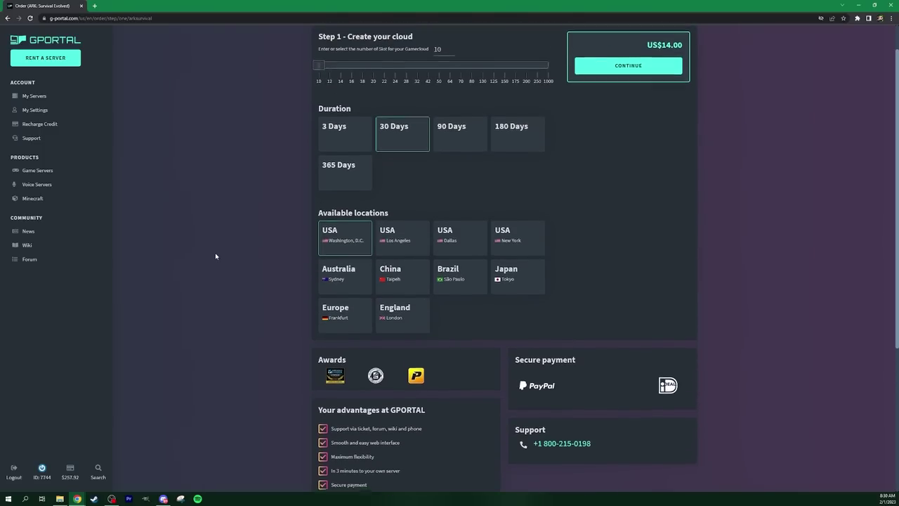
pyautogui.scroll(-2, 215, 257)
pyautogui.scroll(3, 216, 256)
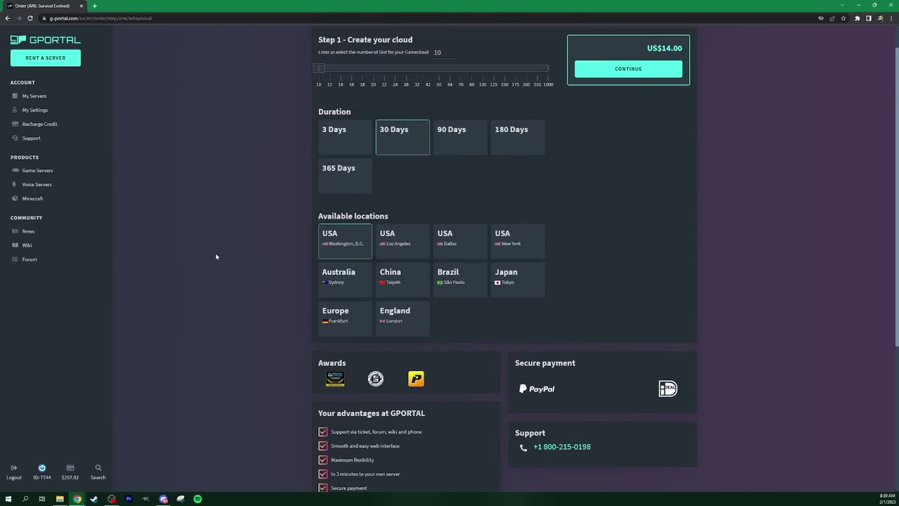
pyautogui.scroll(-3, 215, 256)
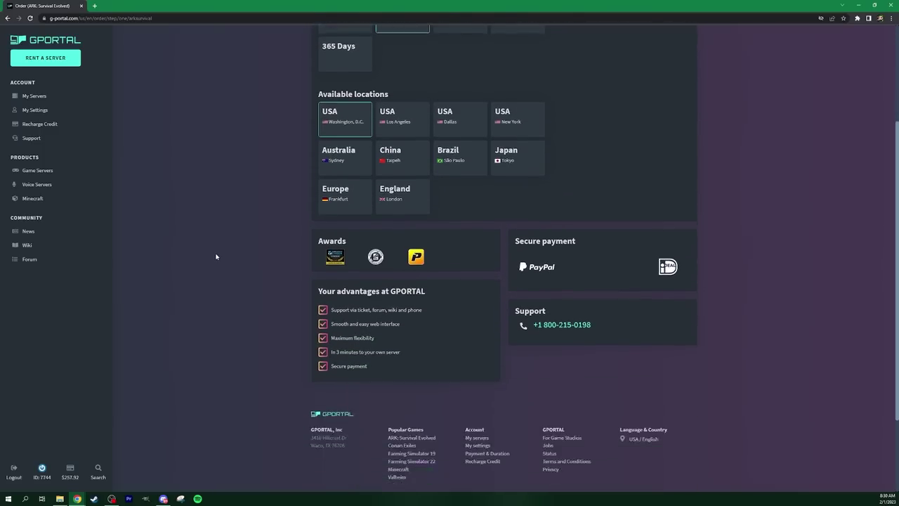
pyautogui.scroll(3, 216, 256)
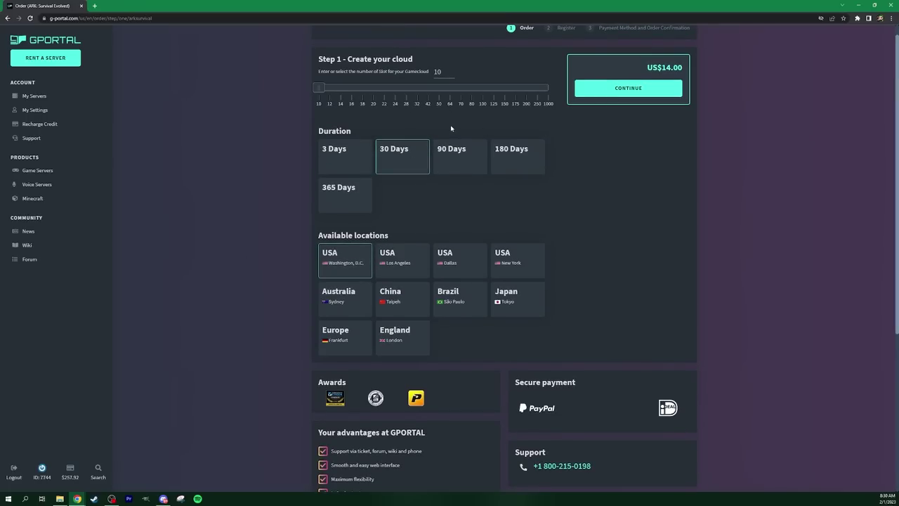
# Continue with the 10-slot, 30-day Washington, D.C. order and begin adding a server to the Gamecloud.
pyautogui.click(628, 94)
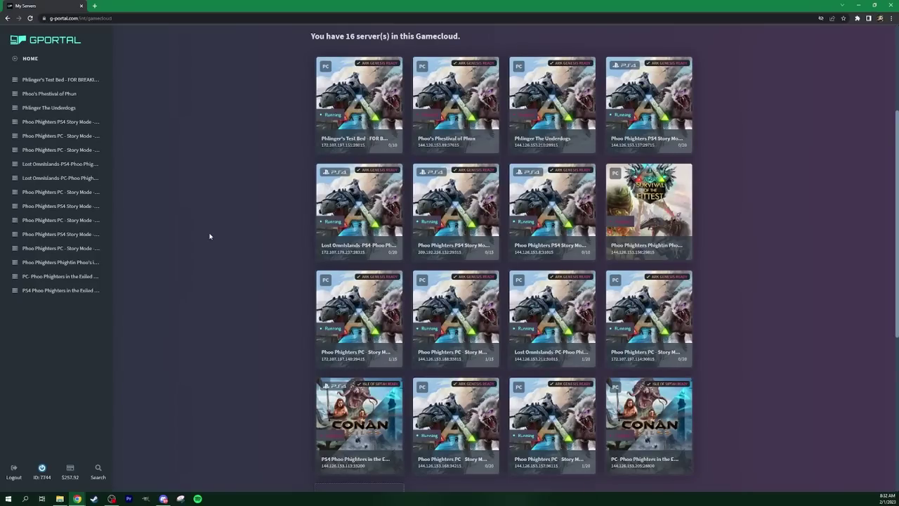
pyautogui.scroll(-2, 209, 236)
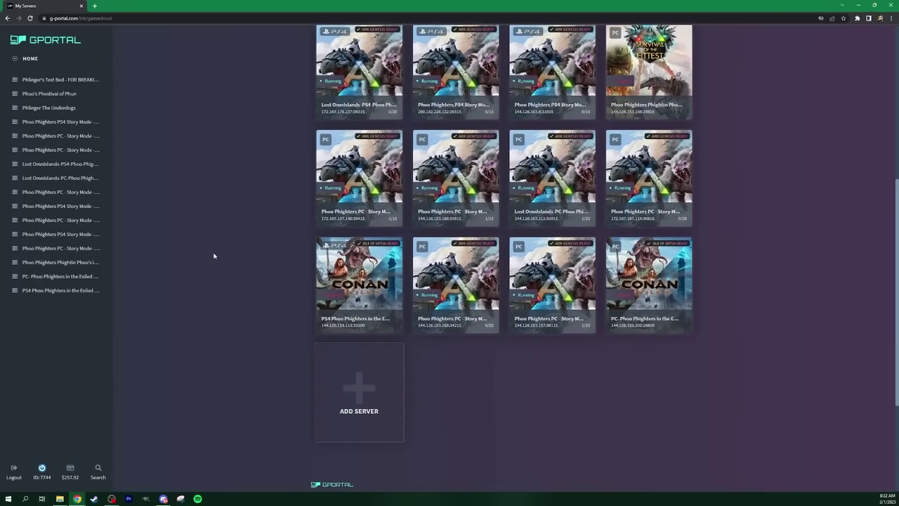
pyautogui.click(371, 397)
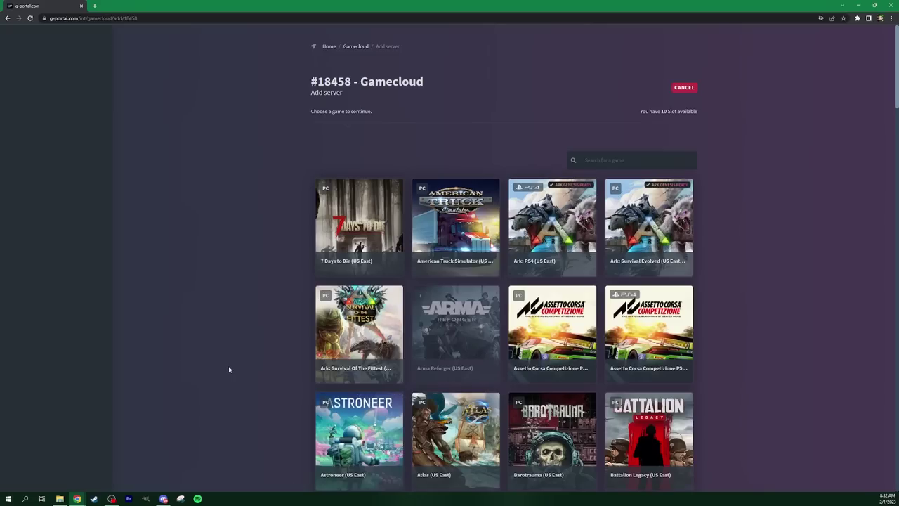
# Add the PC game Ark: Survival Evolved (US East) to the Gamecloud with 10 slots.
pyautogui.scroll(-5, 216, 238)
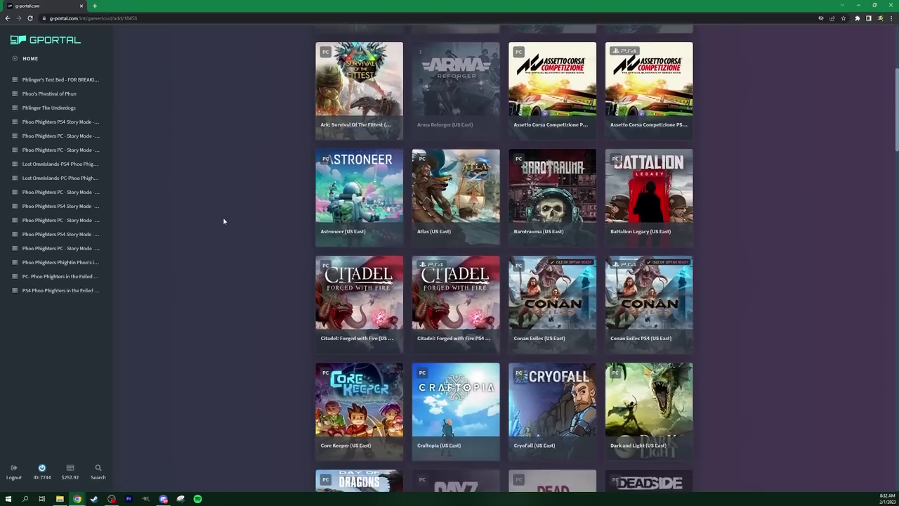
pyautogui.scroll(-2, 224, 221)
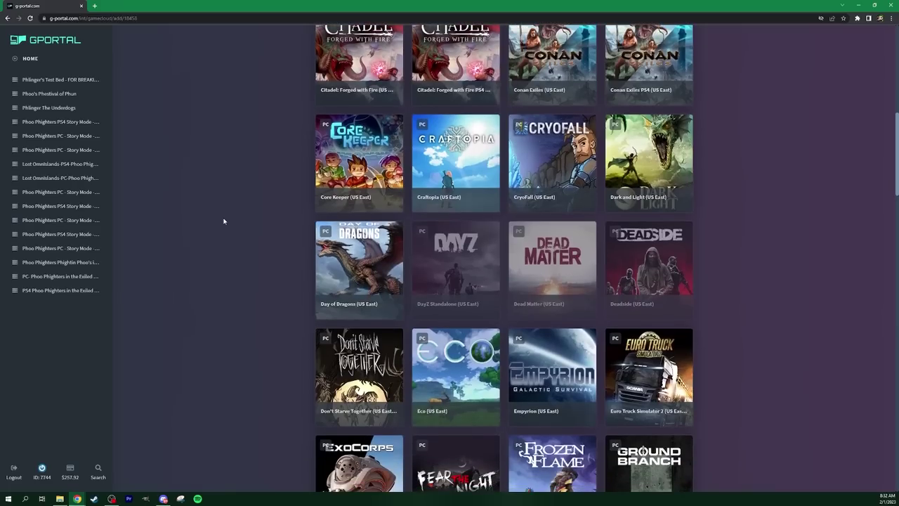
pyautogui.scroll(5, 223, 221)
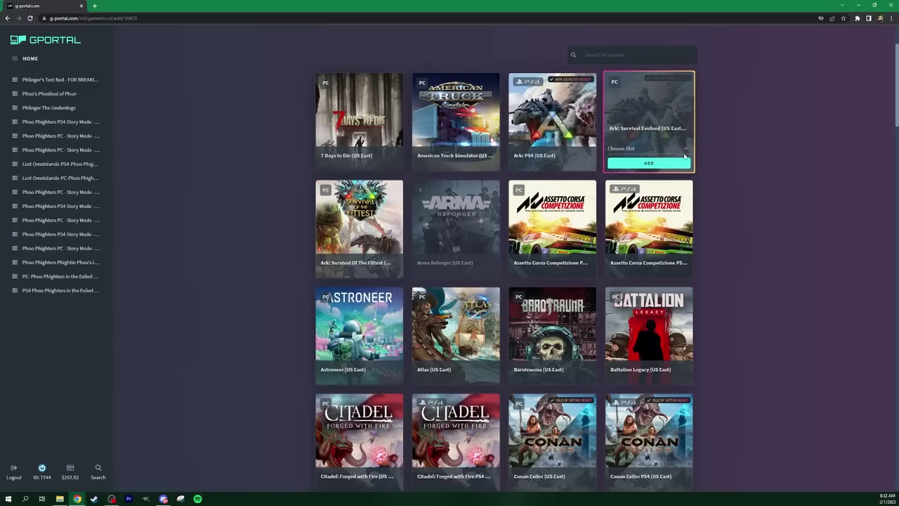
pyautogui.click(685, 150)
pyautogui.click(652, 171)
pyautogui.click(651, 163)
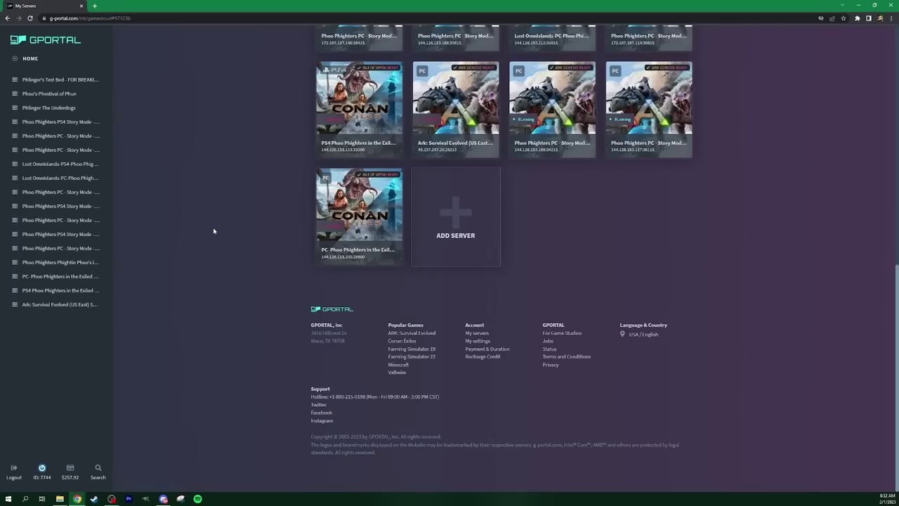
# Open the newly added Ark: Survival Evolved server's status page and highlight its FTP access data.
pyautogui.scroll(1, 213, 231)
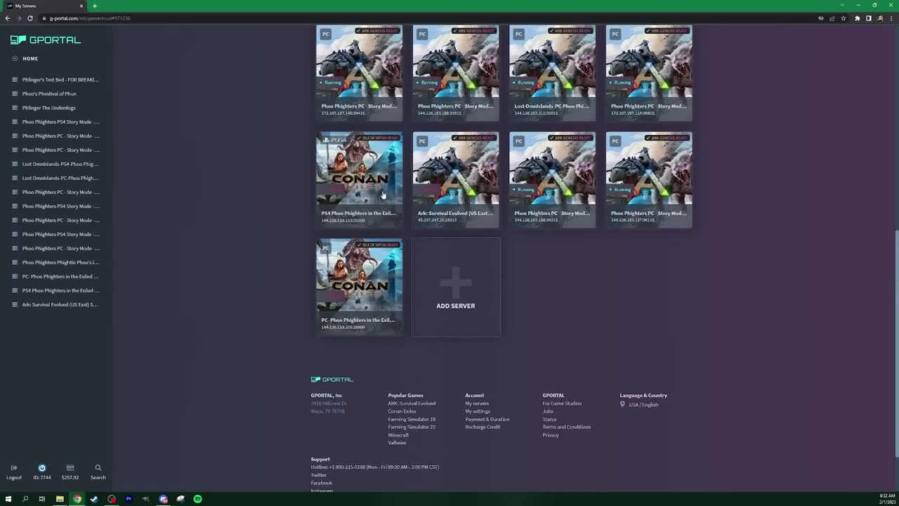
pyautogui.click(464, 181)
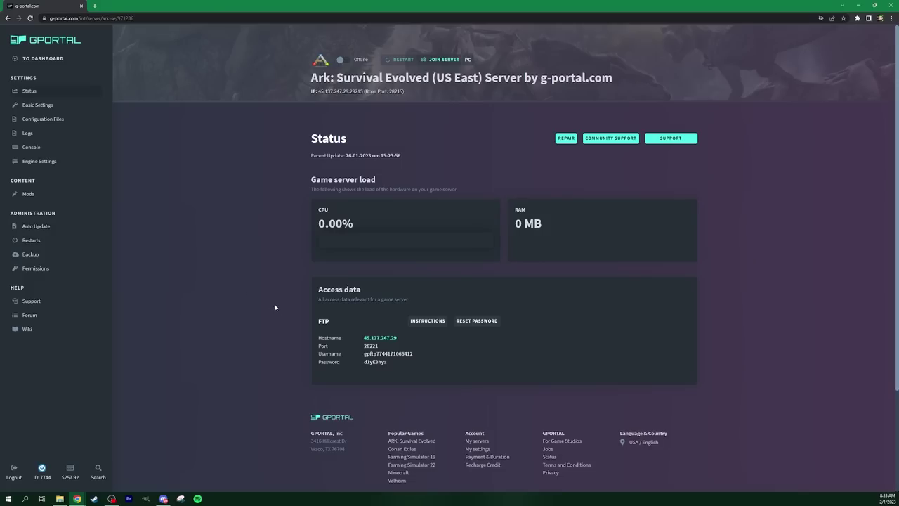
pyautogui.moveTo(390, 366); pyautogui.dragTo(208, 303)
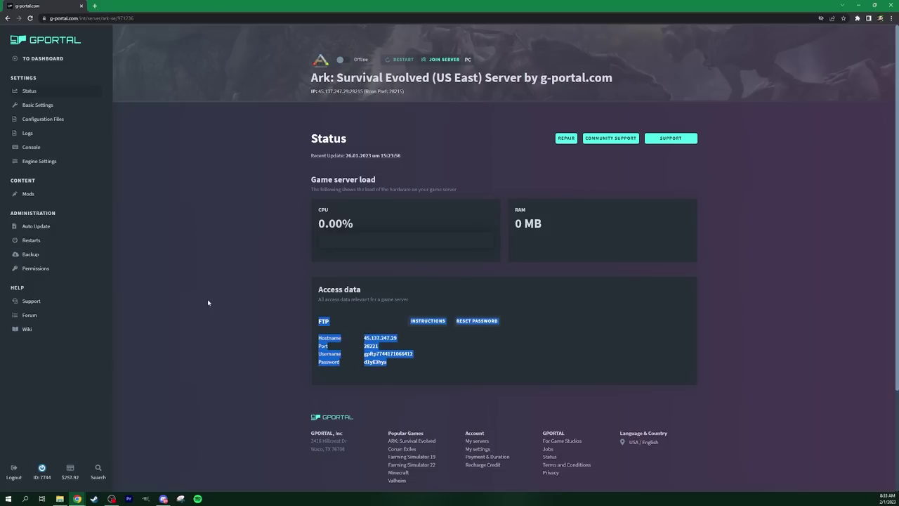
pyautogui.click(210, 260)
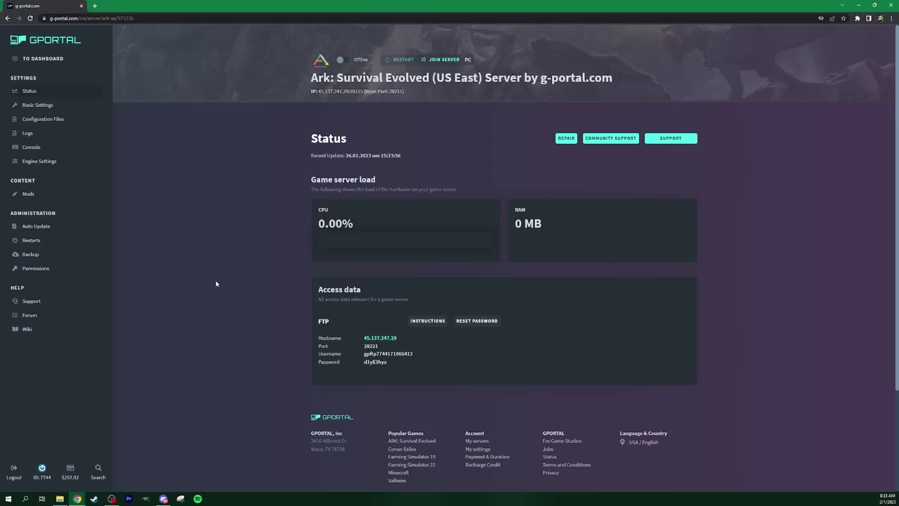
# Open the server's basic settings and look through the available platform options.
pyautogui.click(48, 106)
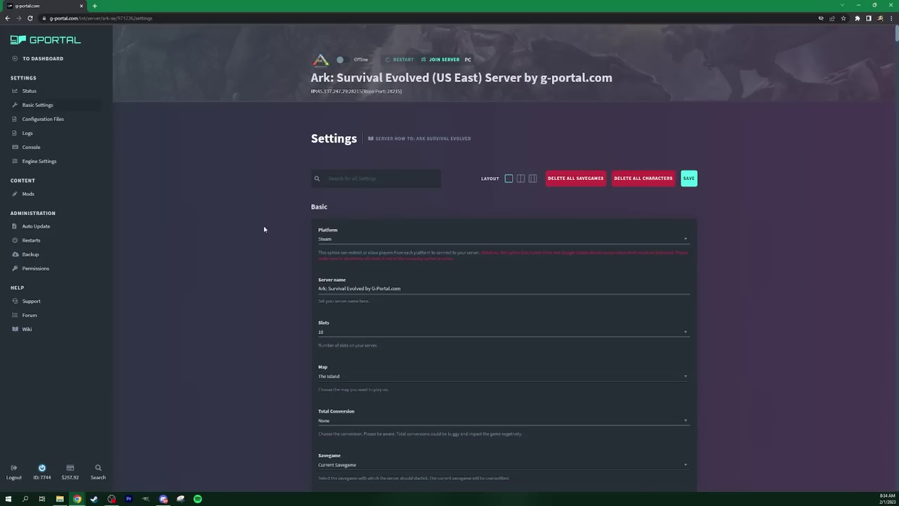
pyautogui.click(370, 239)
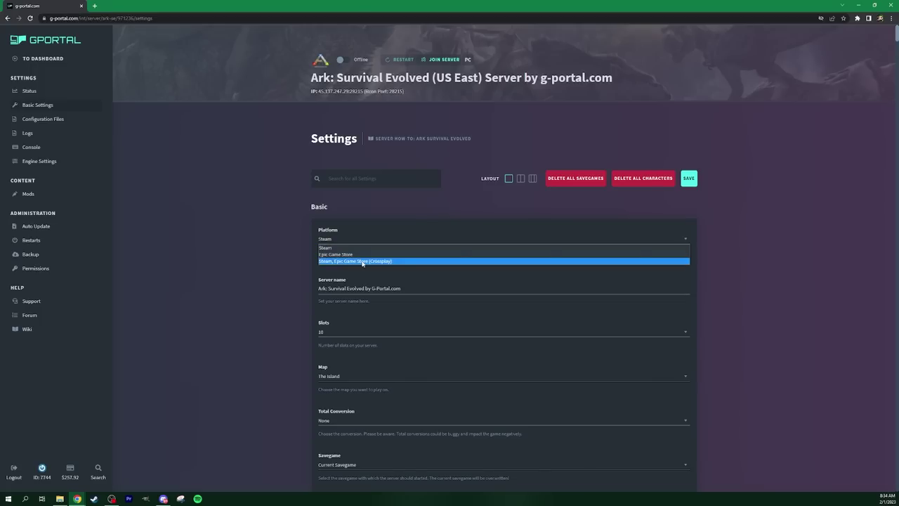
pyautogui.click(231, 244)
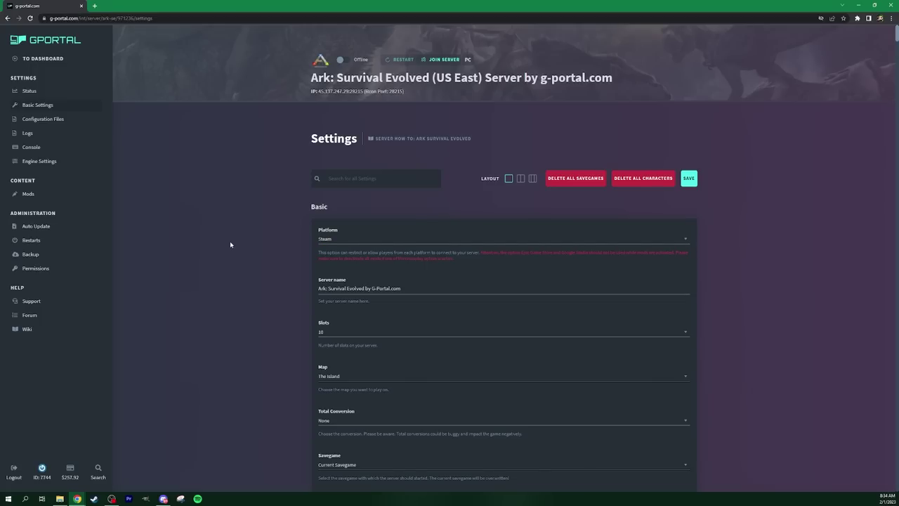
# Set the server's map to Genesis 2 and save the settings.
pyautogui.scroll(-1, 230, 241)
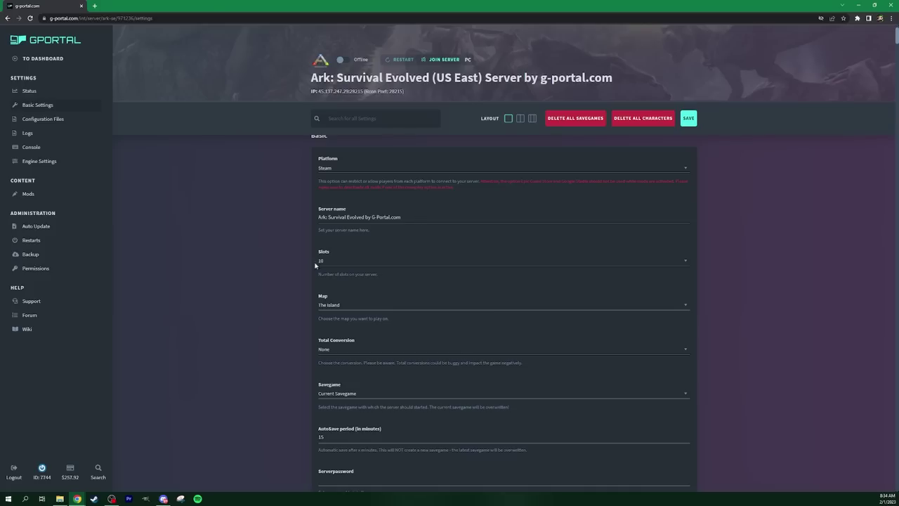
pyautogui.scroll(-1, 235, 263)
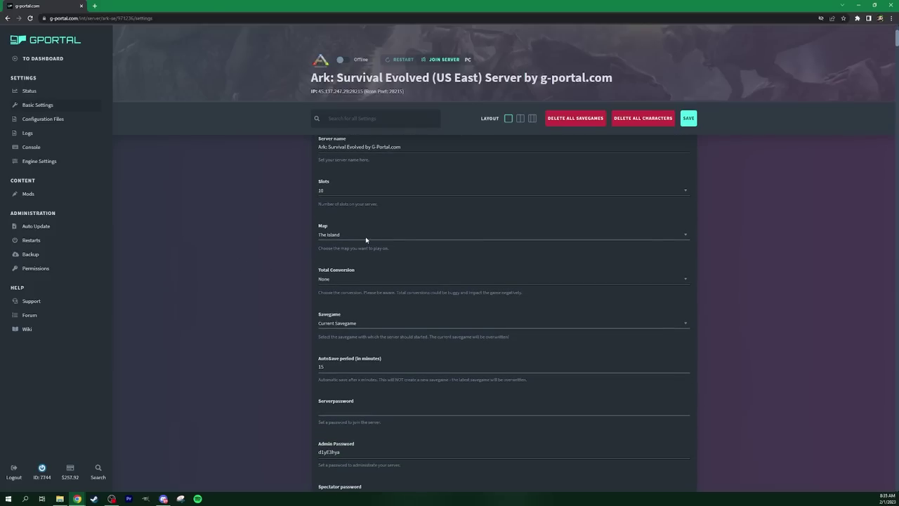
pyautogui.click(365, 236)
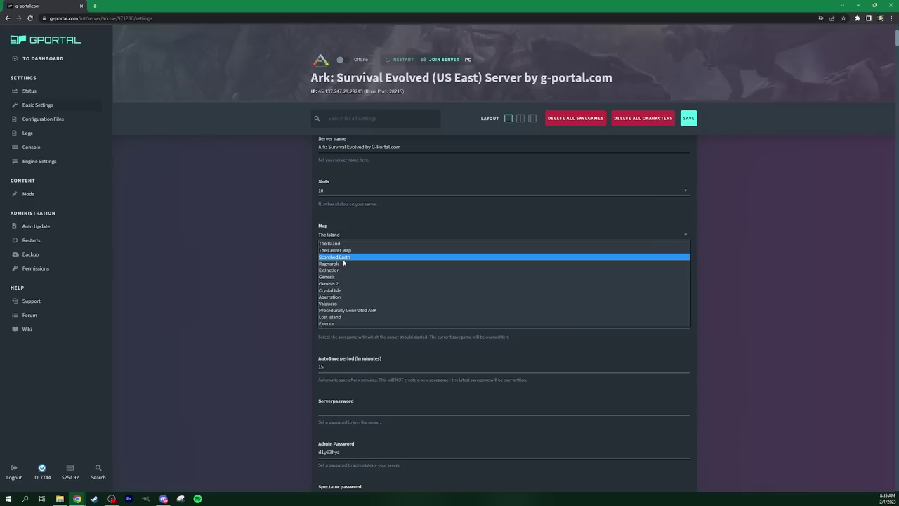
pyautogui.click(217, 247)
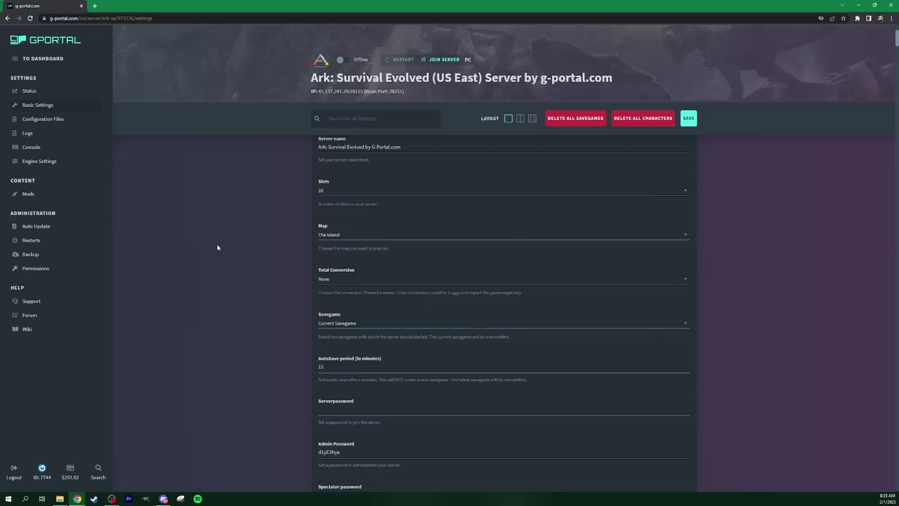
pyautogui.click(340, 234)
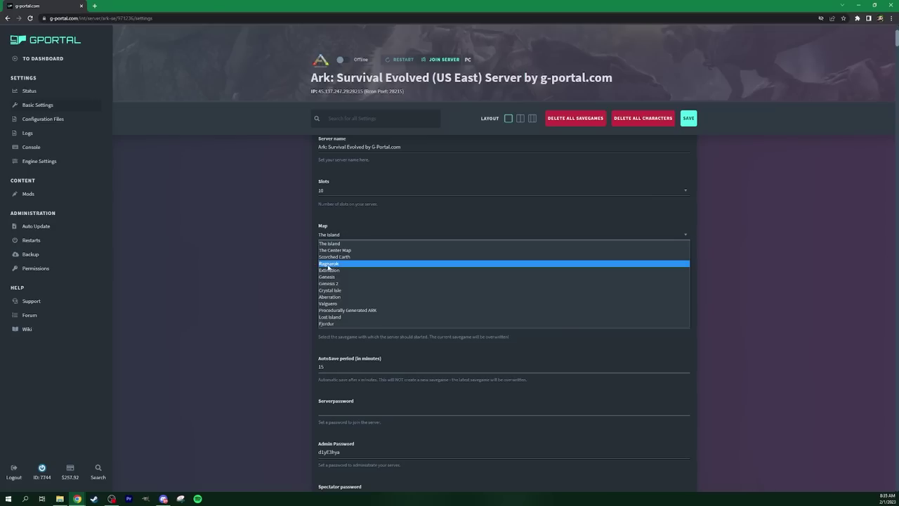
pyautogui.click(331, 284)
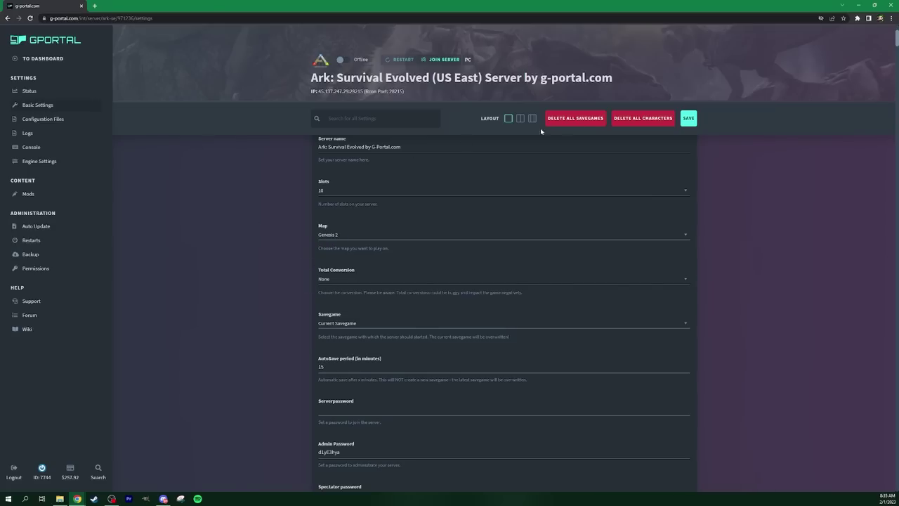
pyautogui.click(688, 120)
pyautogui.scroll(-3, 345, 203)
pyautogui.scroll(3, 424, 227)
pyautogui.scroll(3, 250, 256)
pyautogui.scroll(-2, 250, 256)
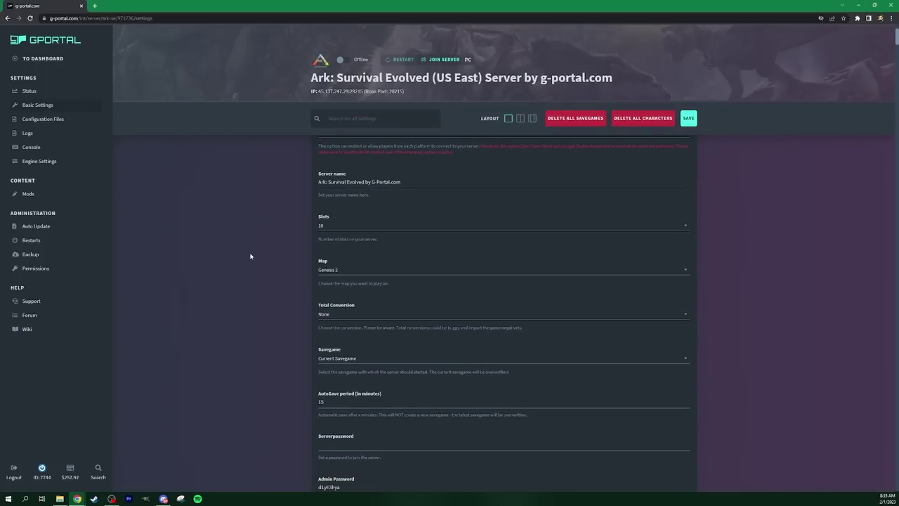
# Look through the server's savegame, autosave and password settings in the basic settings.
pyautogui.scroll(-1, 250, 256)
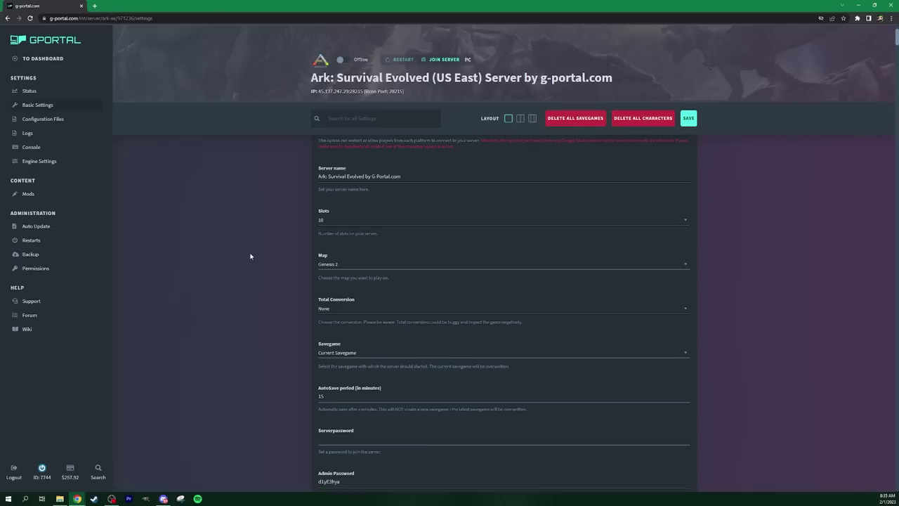
pyautogui.scroll(-2, 250, 256)
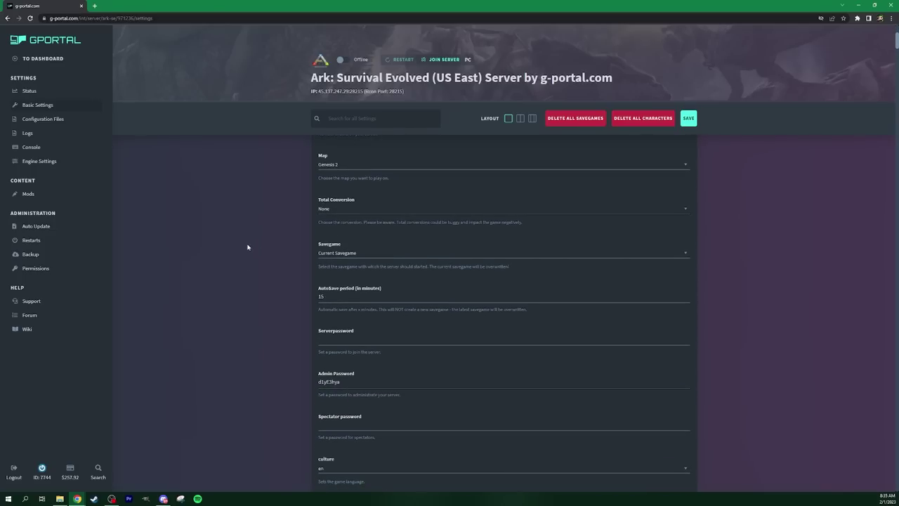
pyautogui.scroll(-3, 245, 256)
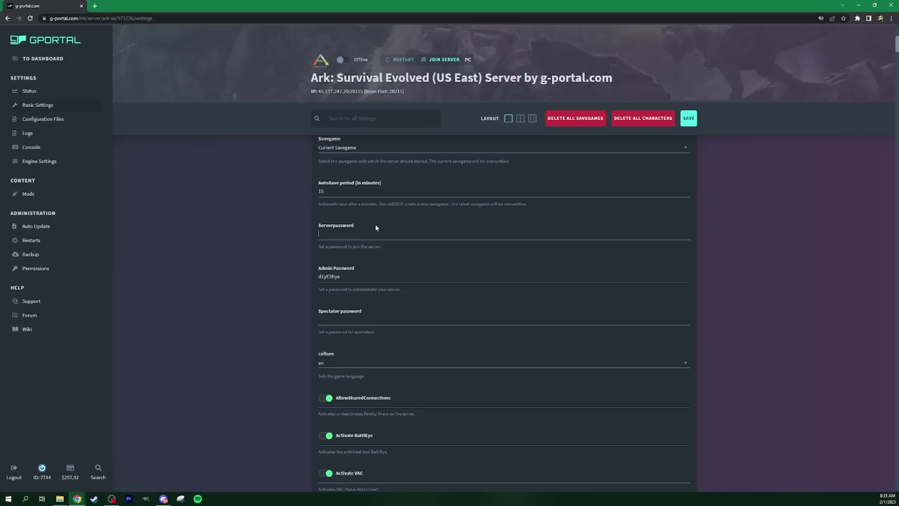
pyautogui.scroll(3, 376, 227)
pyautogui.scroll(-3, 376, 227)
pyautogui.scroll(-1, 243, 260)
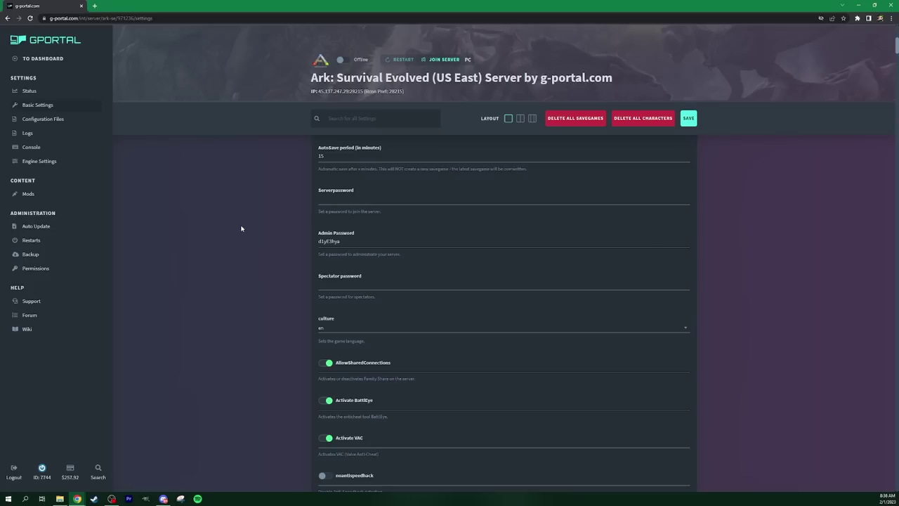
# Turn off the AllowSharedConnections, Activate BattlEye and Activate VAC options.
pyautogui.scroll(-2, 241, 228)
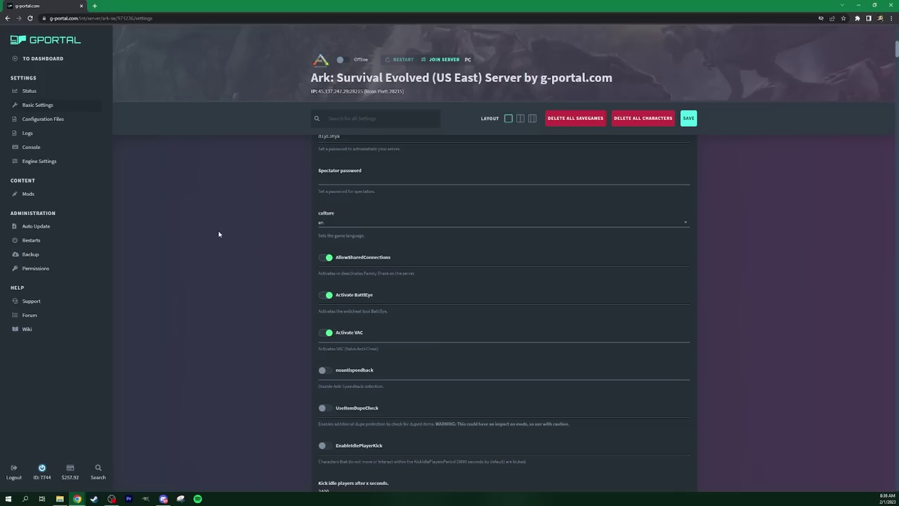
pyautogui.click(321, 258)
pyautogui.scroll(-1, 239, 247)
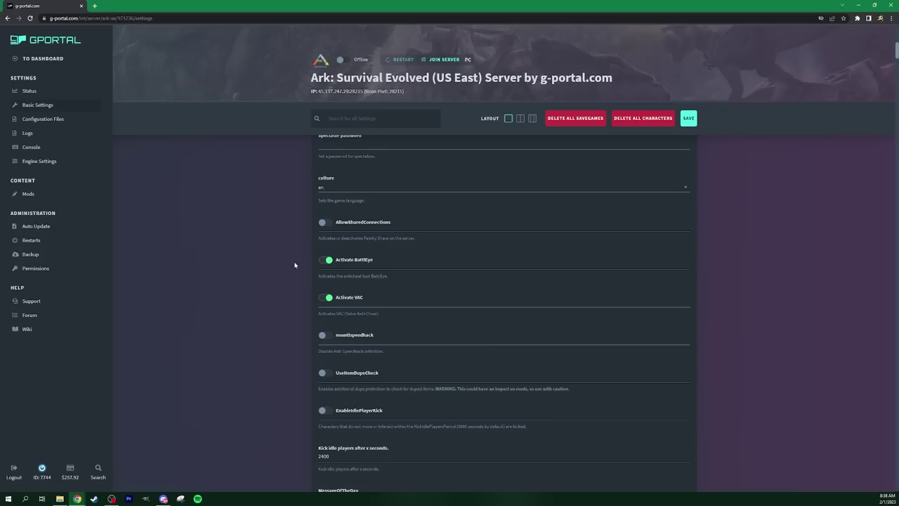
pyautogui.click(326, 259)
pyautogui.scroll(-1, 220, 247)
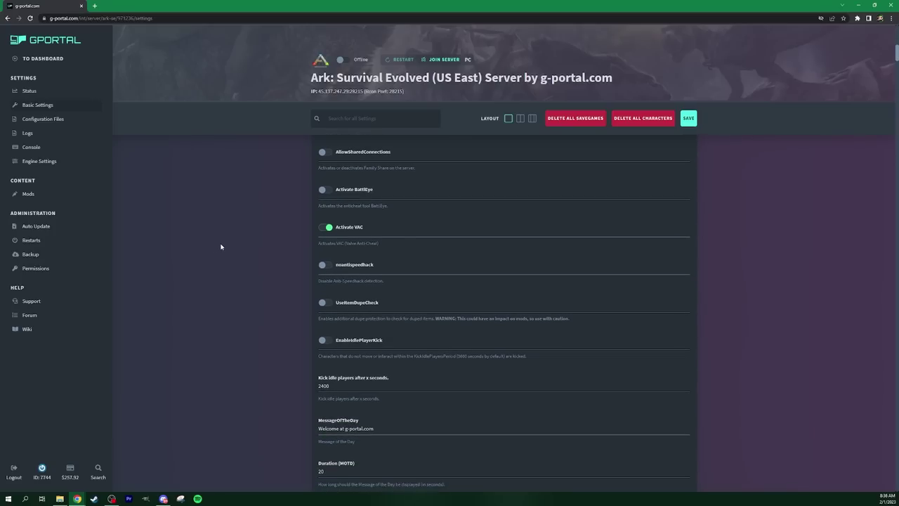
pyautogui.click(326, 230)
pyautogui.scroll(-1, 225, 222)
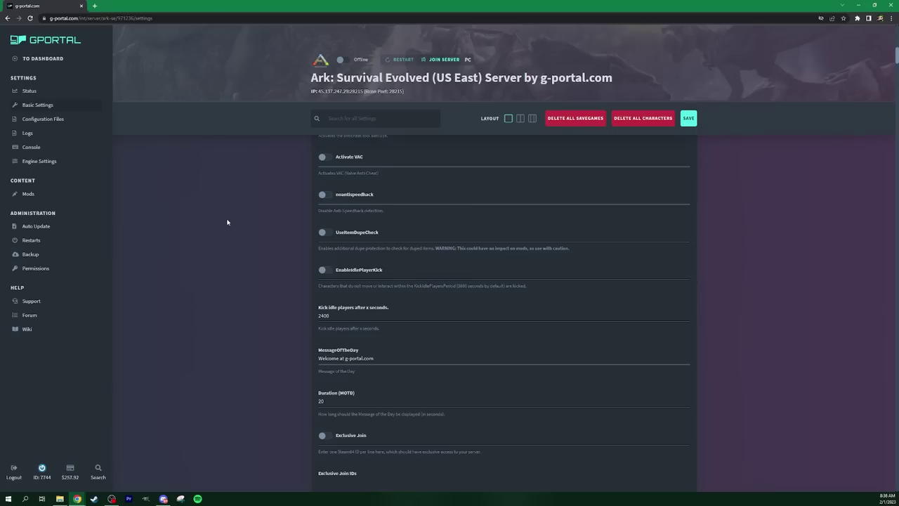
# Replace the server's message of the day with "Hello! Hello Hello hello....".
pyautogui.scroll(-1, 227, 222)
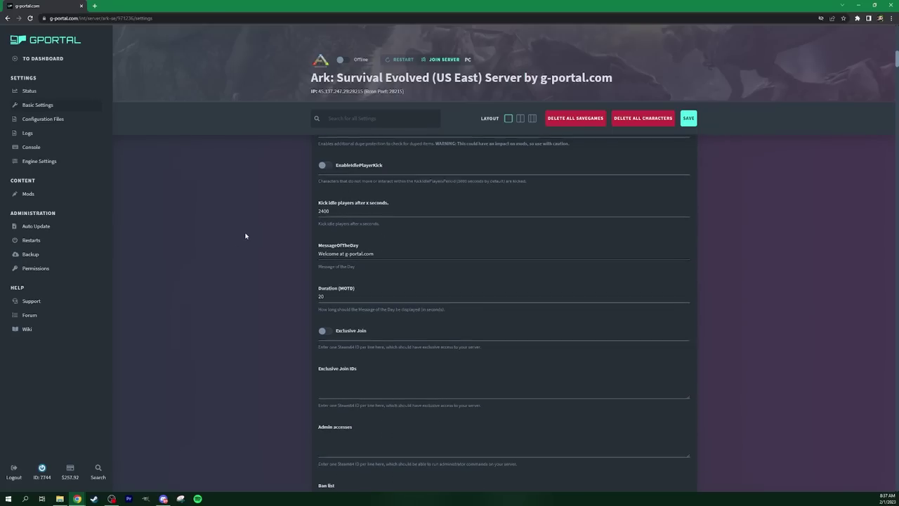
pyautogui.scroll(1, 246, 236)
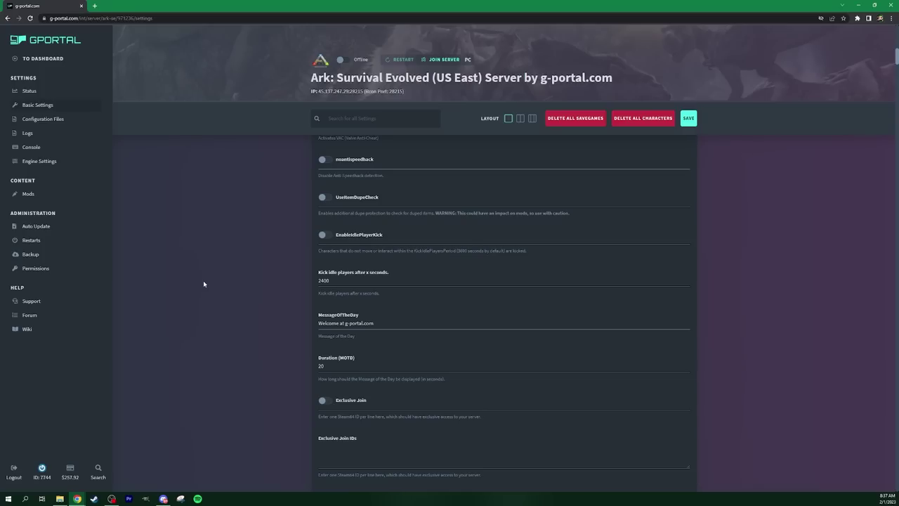
pyautogui.scroll(-1, 207, 283)
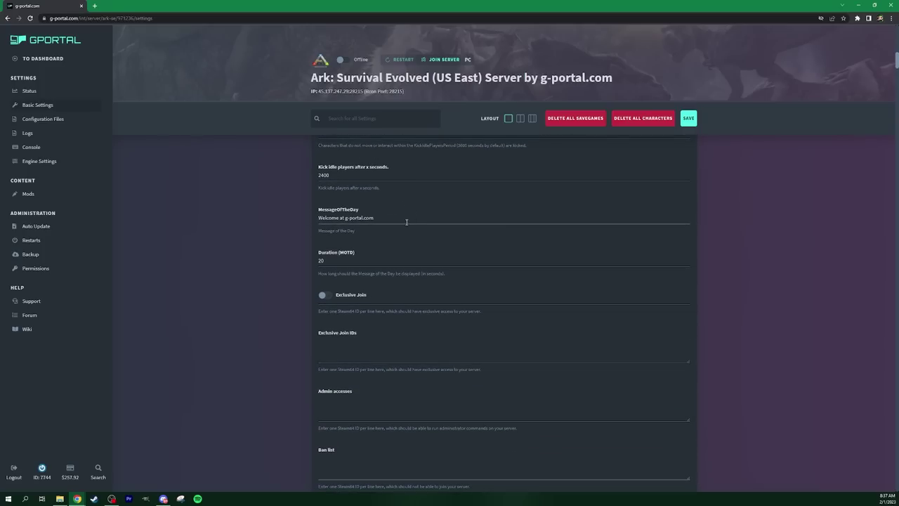
pyautogui.moveTo(398, 221); pyautogui.dragTo(256, 220)
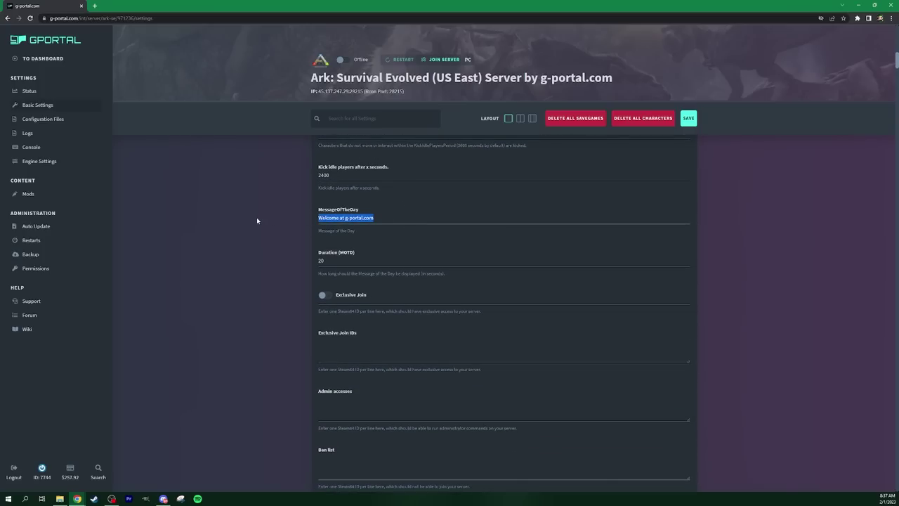
pyautogui.write('Hello! ')
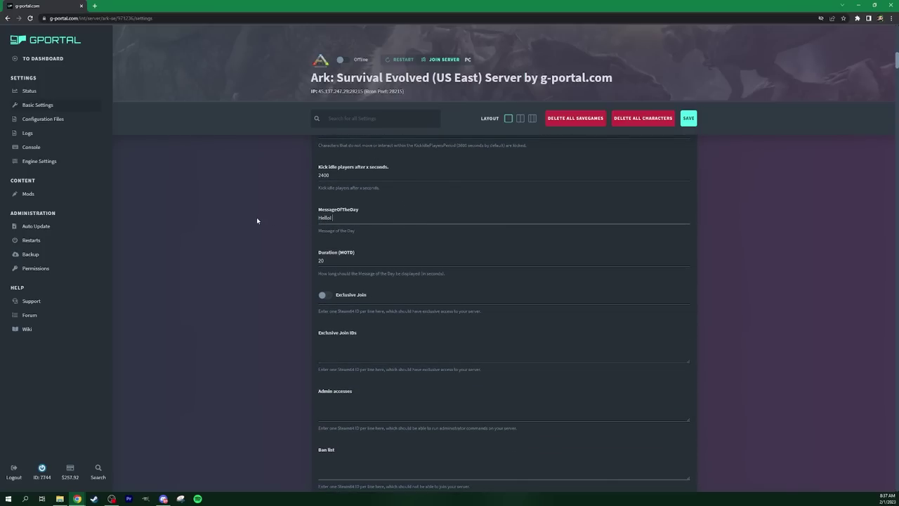
pyautogui.write('Hello Hello hello.....')
# Enable the Exclusive Join option for the server.
pyautogui.scroll(-1, 225, 215)
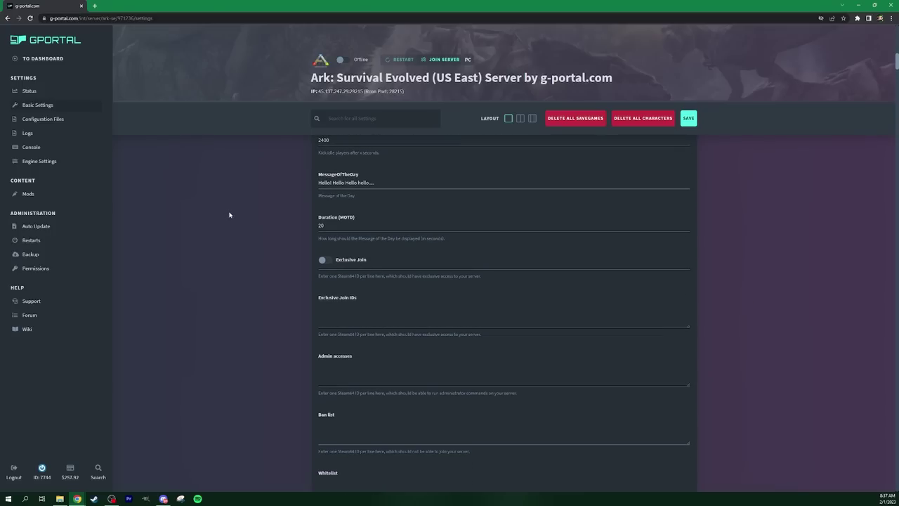
pyautogui.scroll(-2, 229, 214)
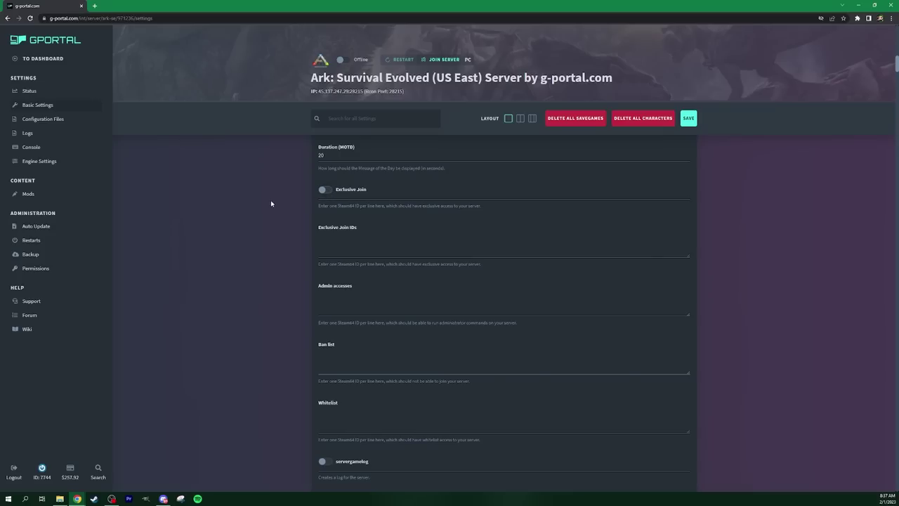
pyautogui.click(323, 190)
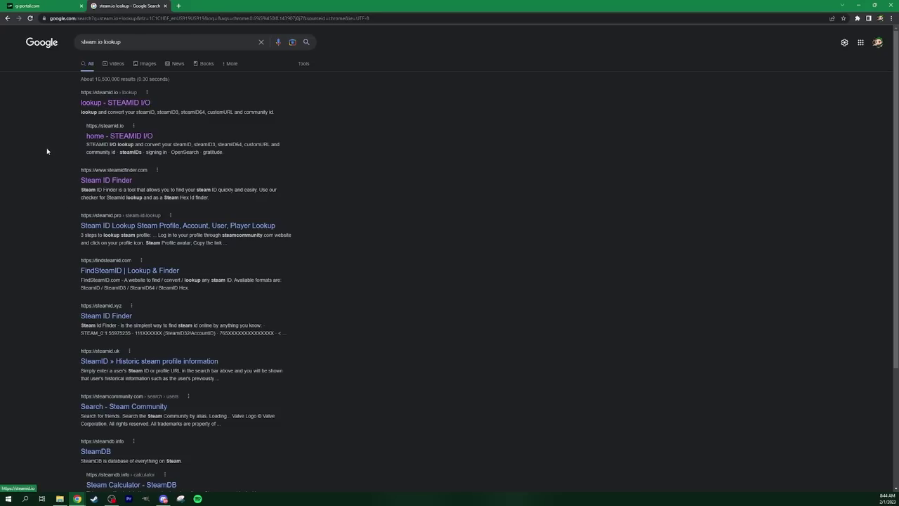
# Open the Steam ID Finder search result, then switch to Steam and copy the profile page's URL.
pyautogui.click(109, 181)
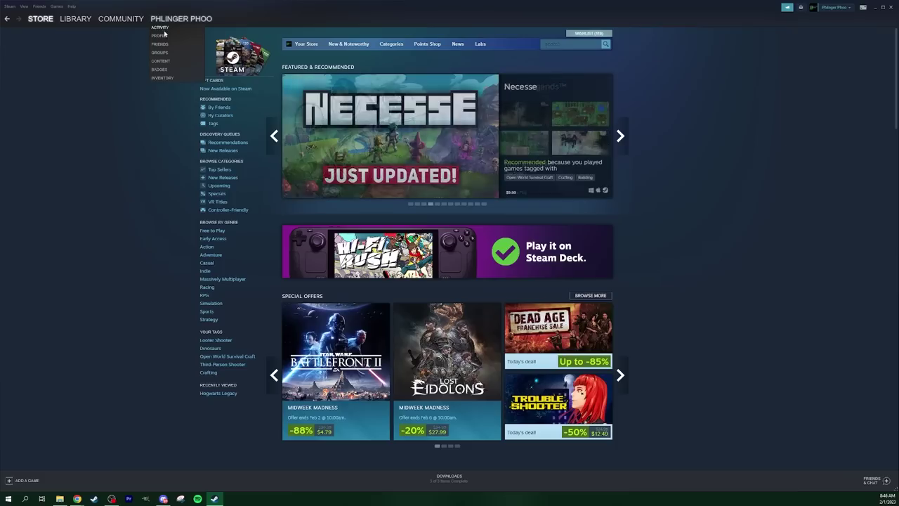
pyautogui.moveTo(60, 19)
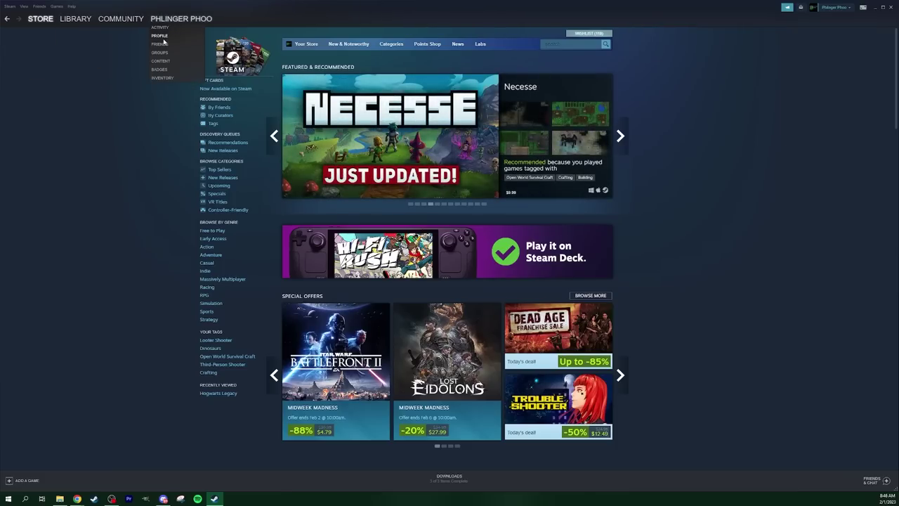
pyautogui.rightClick(122, 144)
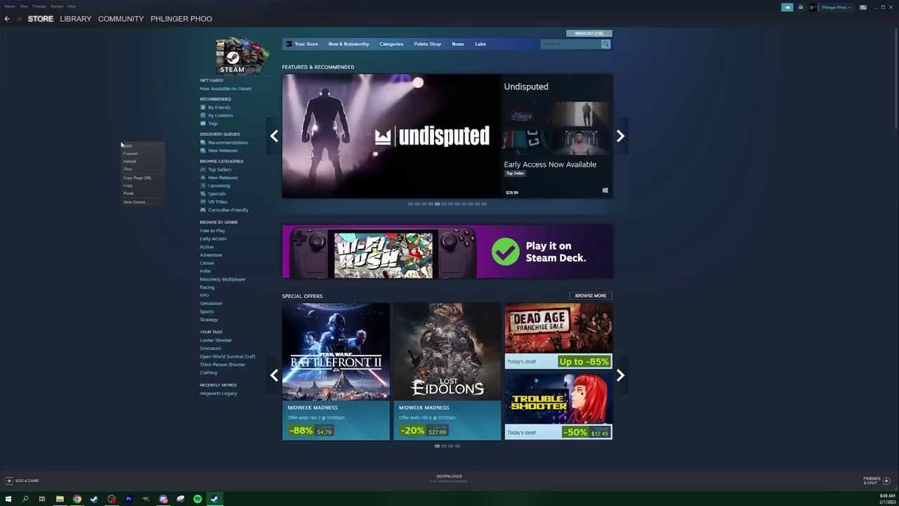
pyautogui.click(130, 180)
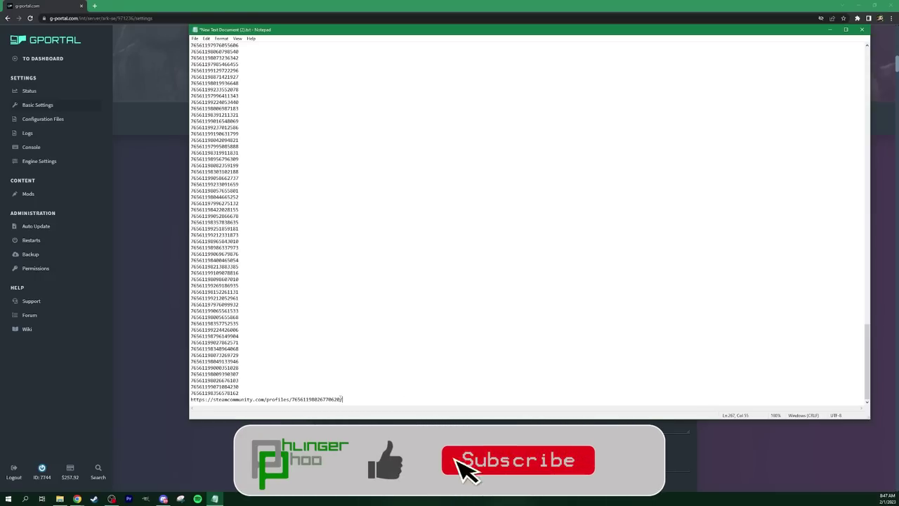
# In the Notepad document, select only the Steam ID at the end of the pasted profile URL and copy it.
pyautogui.press('Left')
pyautogui.hotkey('shift', 'Left')
pyautogui.hotkey('shift', 'Left')
pyautogui.hotkey('shift', 'Left')
pyautogui.hotkey('shift', 'Left')
pyautogui.hotkey('shift', 'Left')
pyautogui.hotkey('shift', 'Left')
pyautogui.hotkey('shift', 'Left')
pyautogui.hotkey('shift', 'Left')
pyautogui.hotkey('shift', 'Left')
pyautogui.hotkey('shift', 'Left')
pyautogui.hotkey('shift', 'Left')
pyautogui.hotkey('shift', 'Left')
pyautogui.hotkey('shift', 'Left')
pyautogui.hotkey('shift', 'Left')
pyautogui.hotkey('shift', 'Left')
pyautogui.hotkey('shift', 'Left')
pyautogui.hotkey('shift', 'Left')
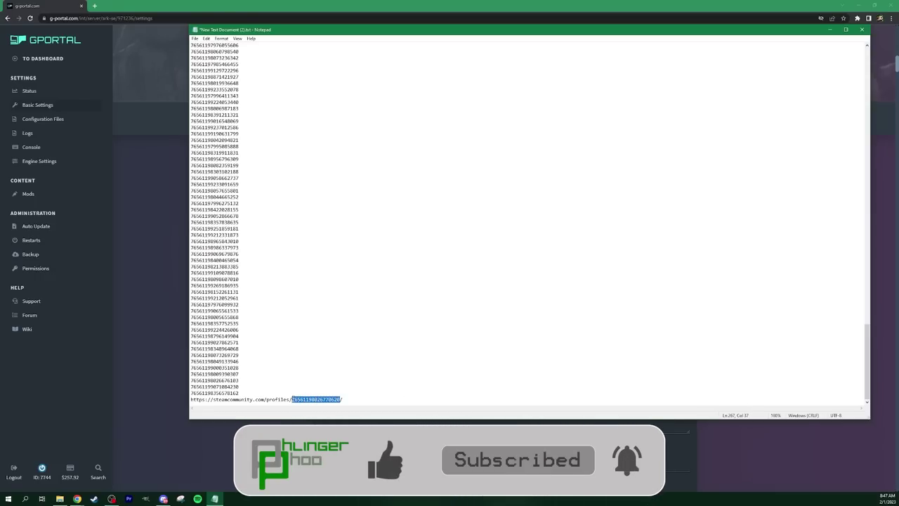
pyautogui.rightClick(304, 398)
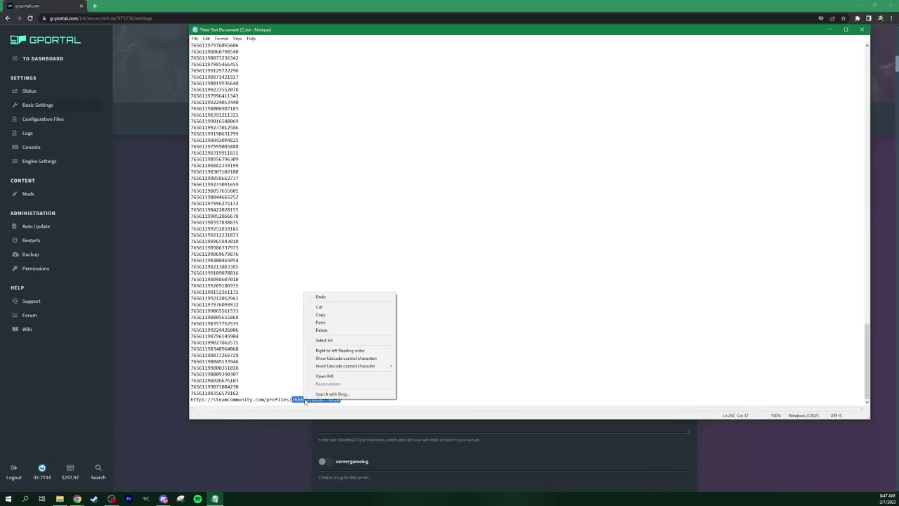
pyautogui.click(329, 314)
# Close the Notepad document of Steam IDs without saving the changes.
pyautogui.click(400, 372)
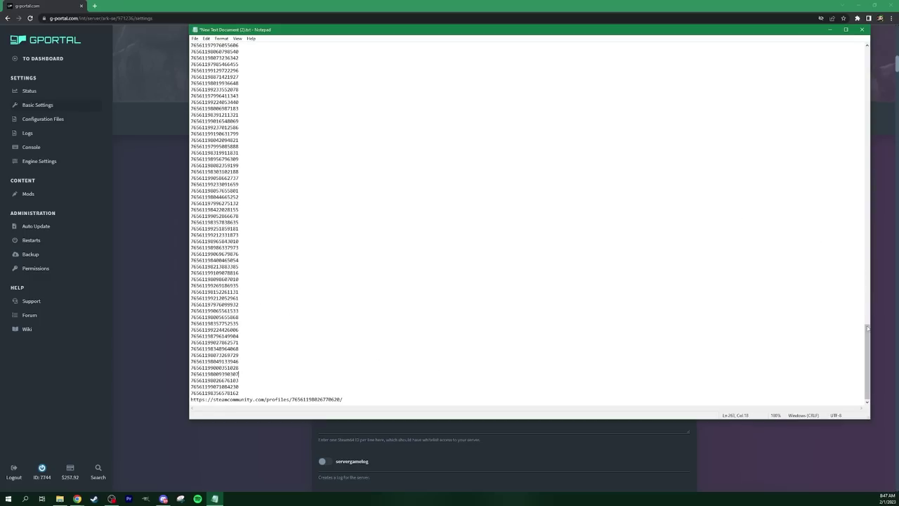
pyautogui.moveTo(867, 341); pyautogui.dragTo(835, 18)
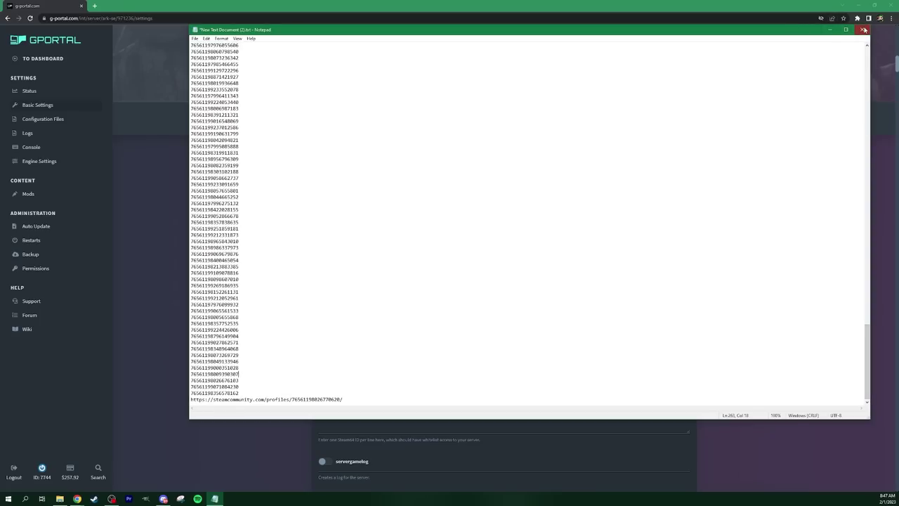
pyautogui.click(862, 30)
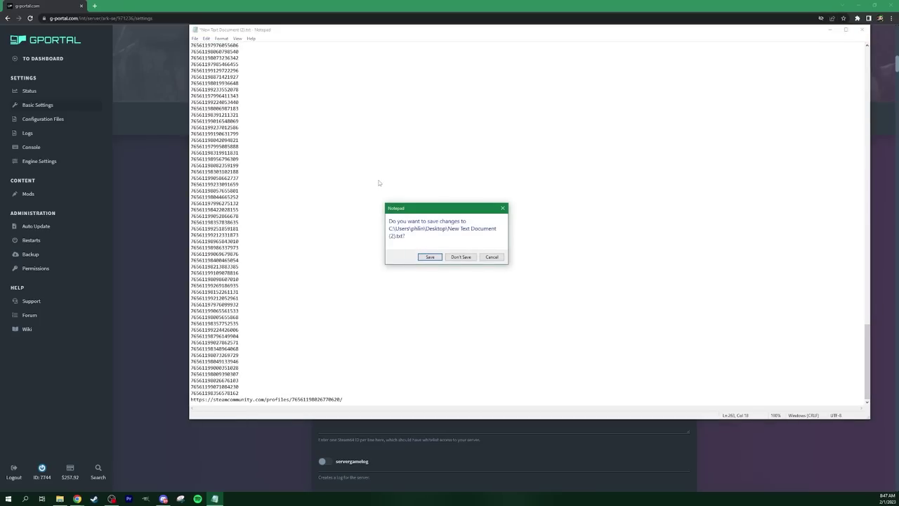
pyautogui.click(453, 257)
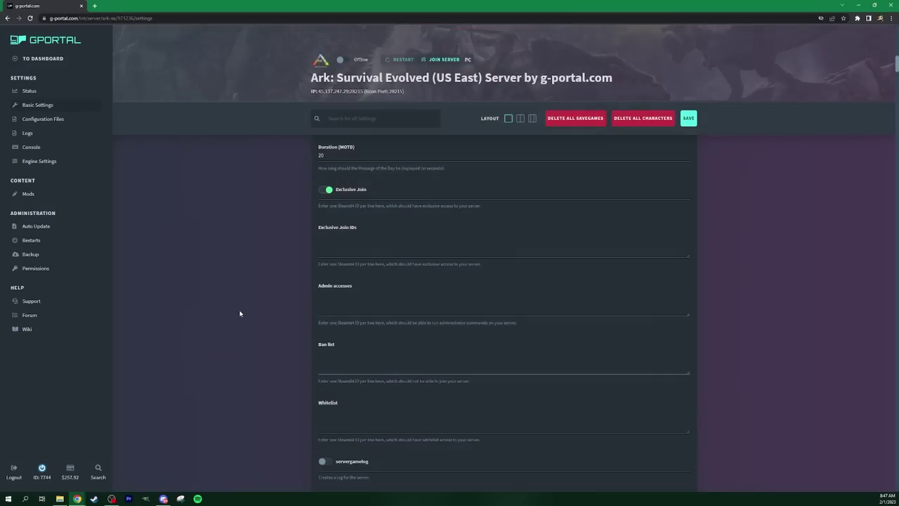
# Paste the copied Steam64 ID into the server's Exclusive Join IDs and Admin accesses lists.
pyautogui.click(326, 246)
pyautogui.hotkey('ctrl', 'v')
pyautogui.hotkey('ctrl', 'v')
# Review the join, admin, ban and whitelist entries, then the logging, dino respawn, dynamic config and broadcast settings.
pyautogui.scroll(-2, 219, 254)
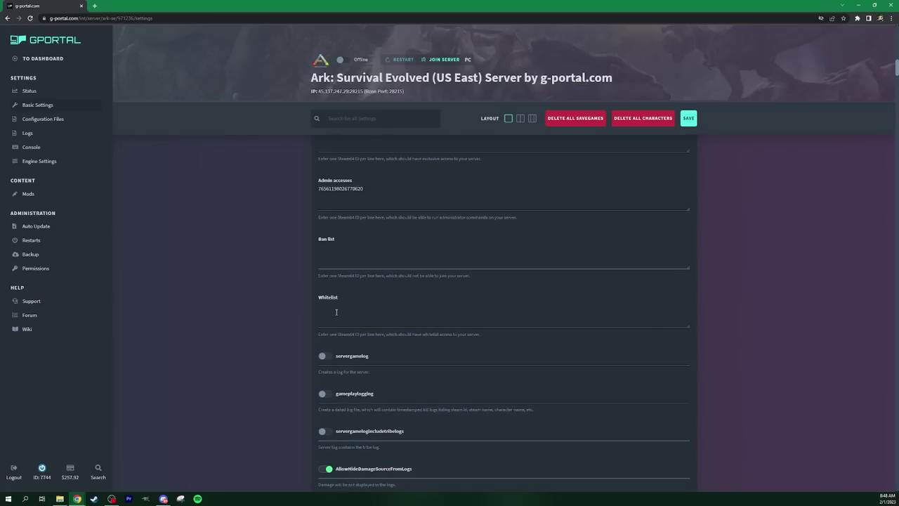
pyautogui.scroll(1, 252, 302)
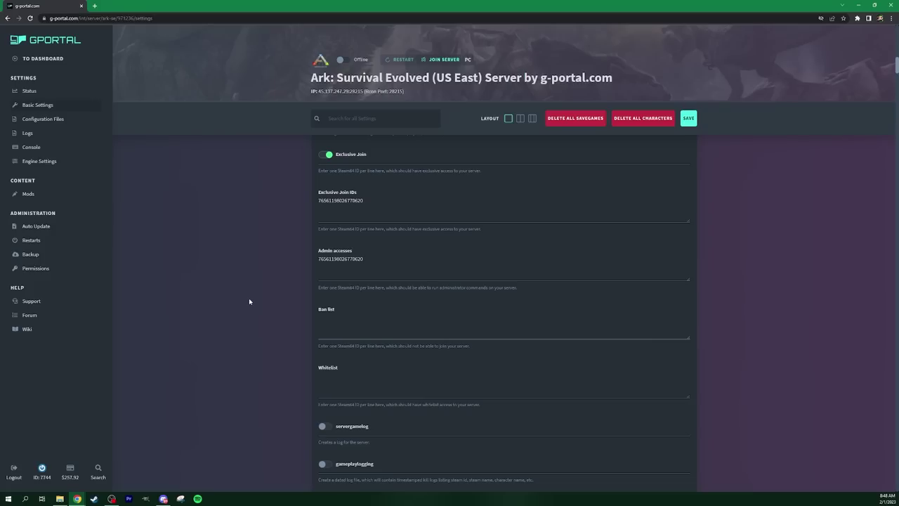
pyautogui.scroll(1, 232, 305)
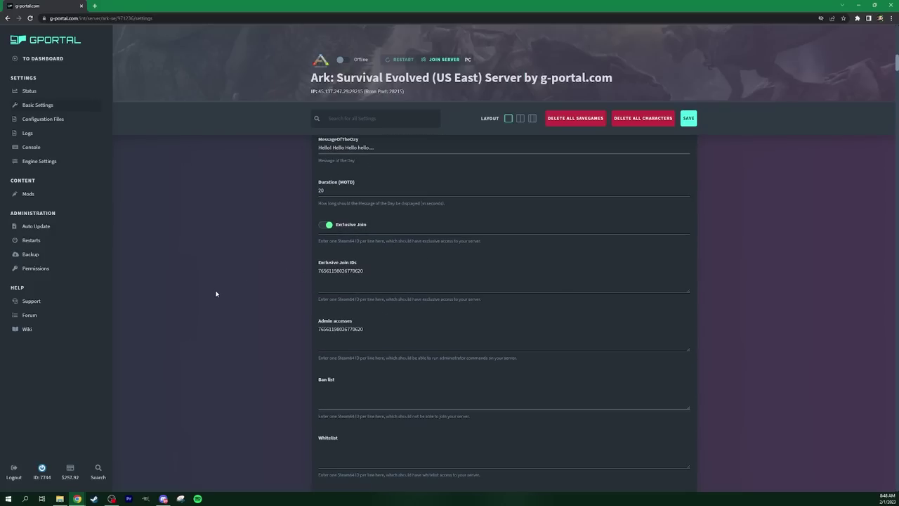
pyautogui.scroll(-5, 217, 293)
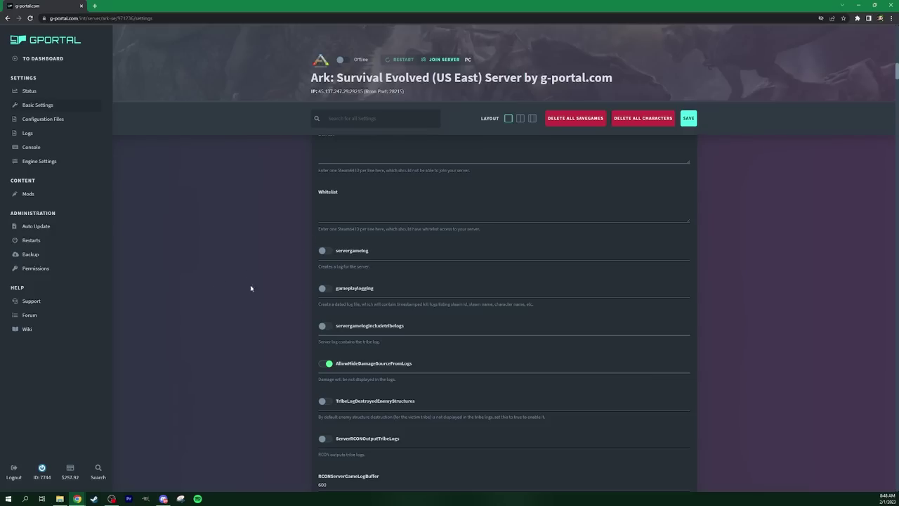
pyautogui.scroll(-2, 250, 288)
pyautogui.scroll(1, 233, 295)
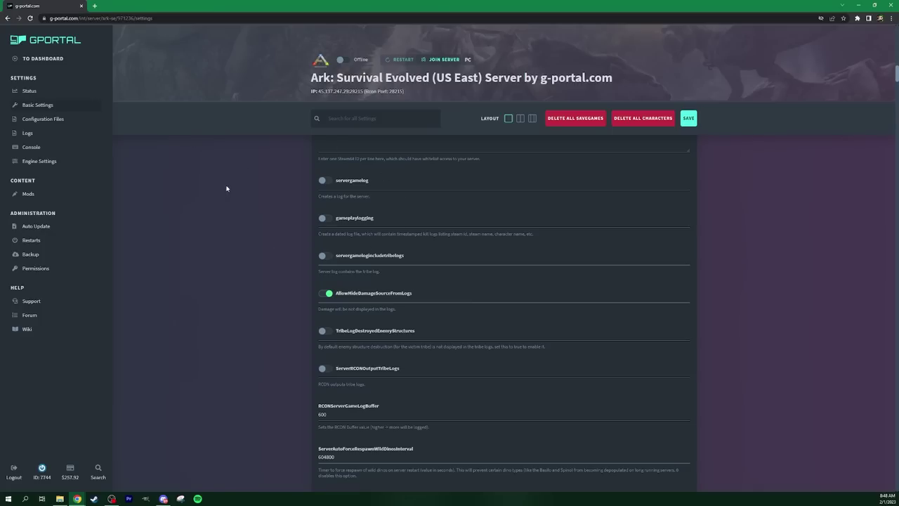
pyautogui.scroll(-1, 221, 234)
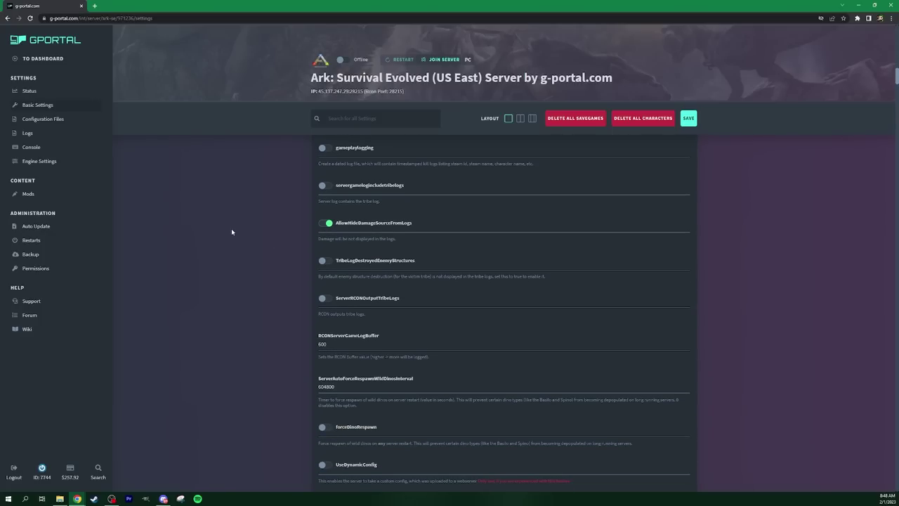
pyautogui.scroll(-1, 231, 232)
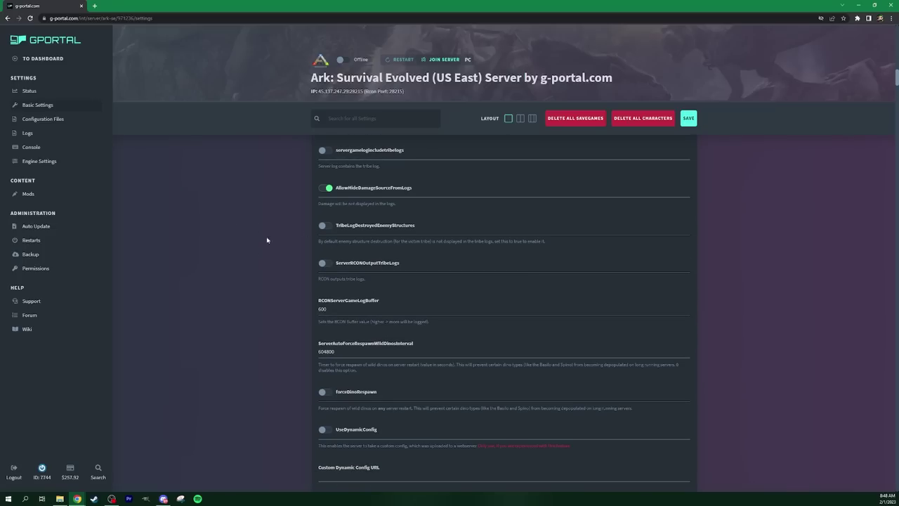
pyautogui.scroll(-2, 231, 264)
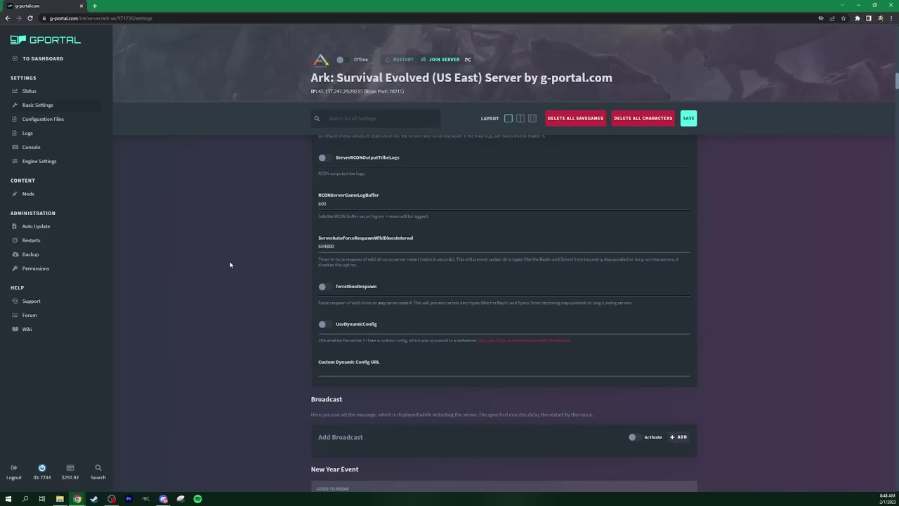
pyautogui.scroll(-2, 230, 264)
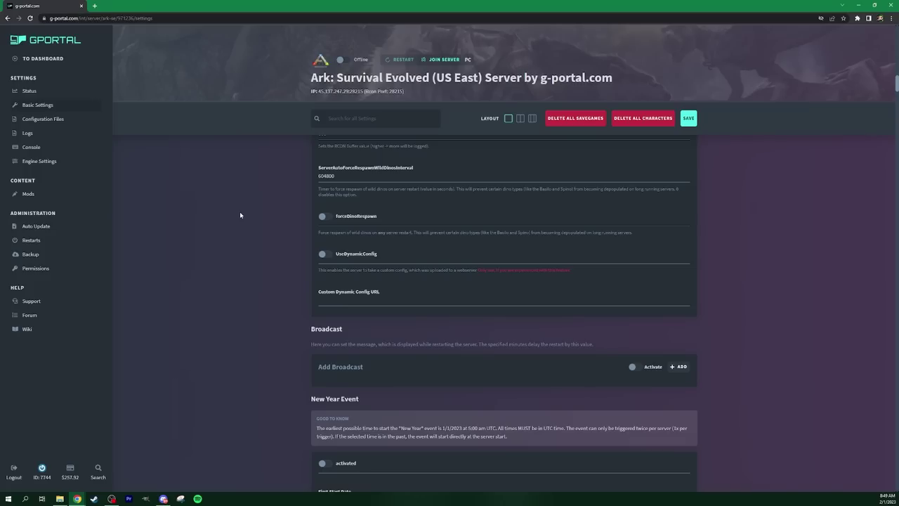
# Activate the restart broadcast, add a 10 Minutes message reading "Opps, Wrong Button it!", and check the other available broadcast times.
pyautogui.scroll(-1, 235, 214)
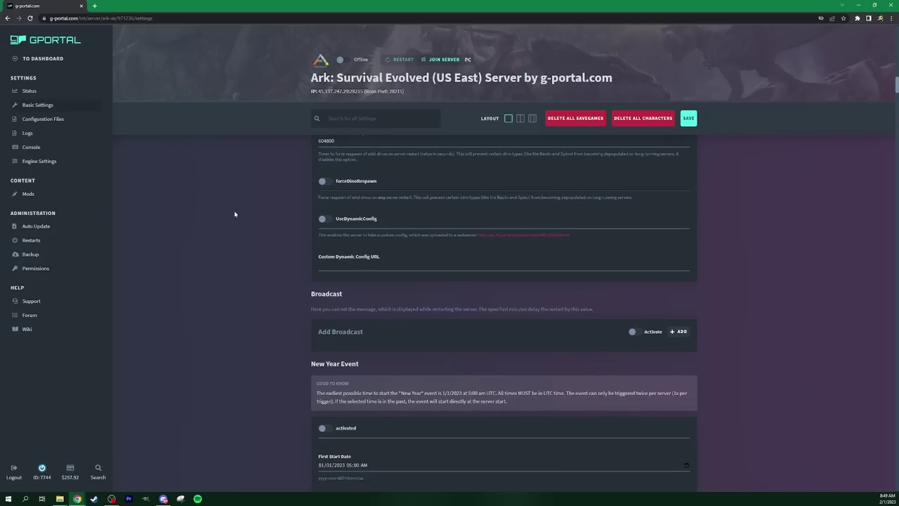
pyautogui.scroll(-3, 234, 214)
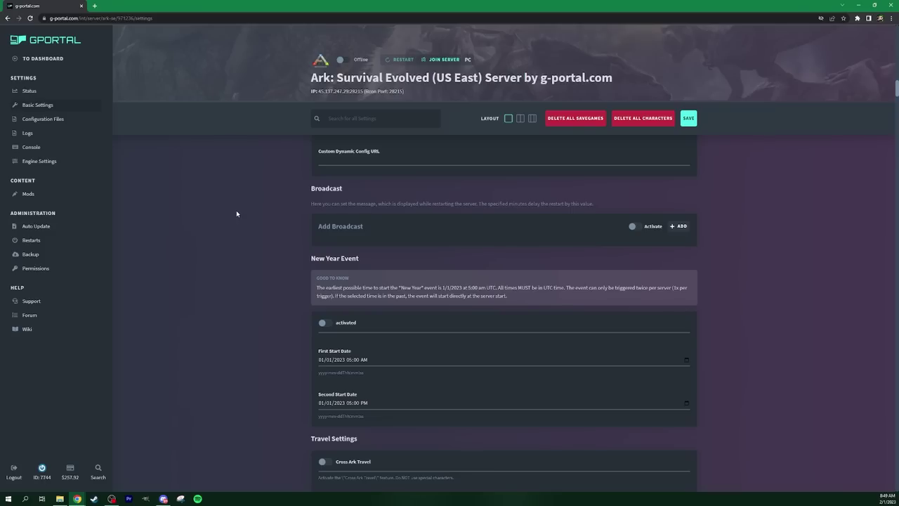
pyautogui.click(633, 226)
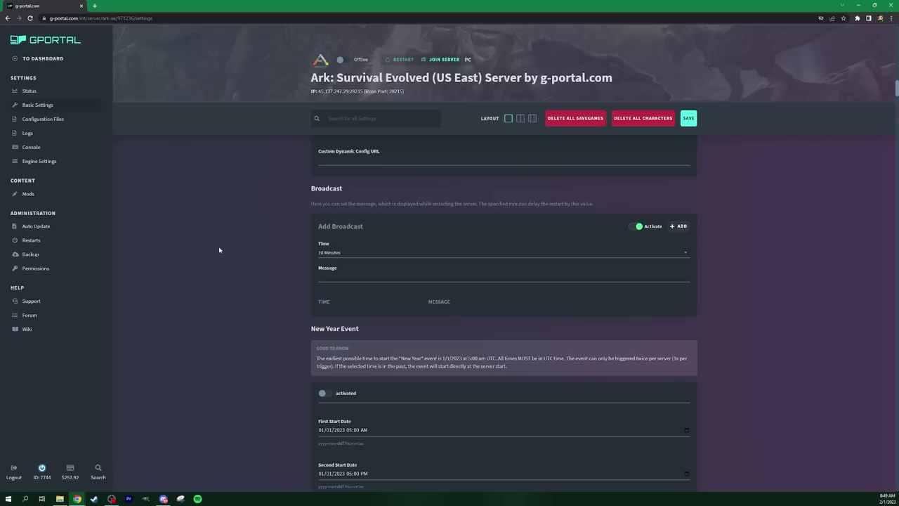
pyautogui.click(353, 277)
pyautogui.write('Opps, Wrong Button it!')
pyautogui.click(678, 226)
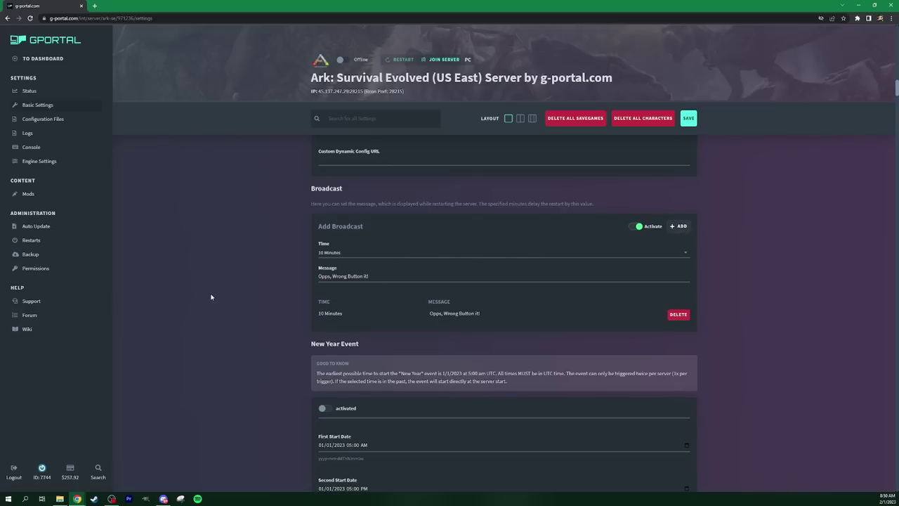
pyautogui.click(394, 254)
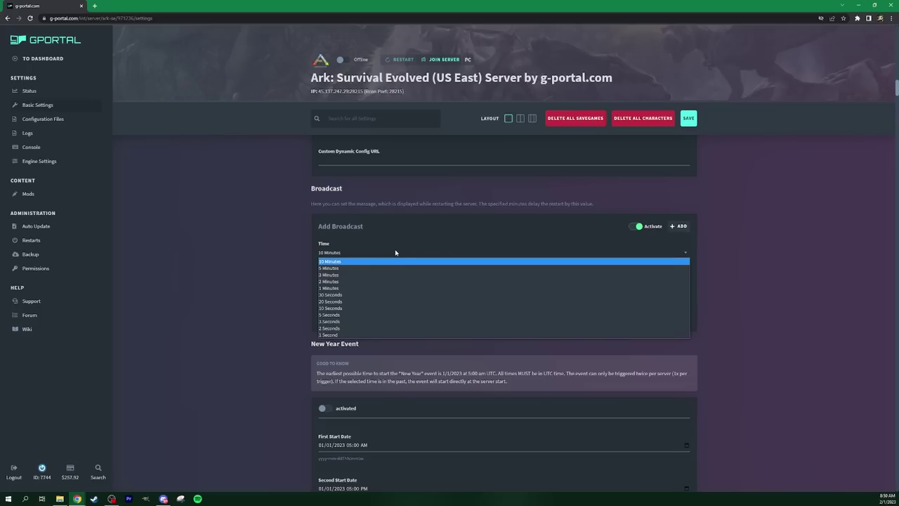
pyautogui.click(232, 272)
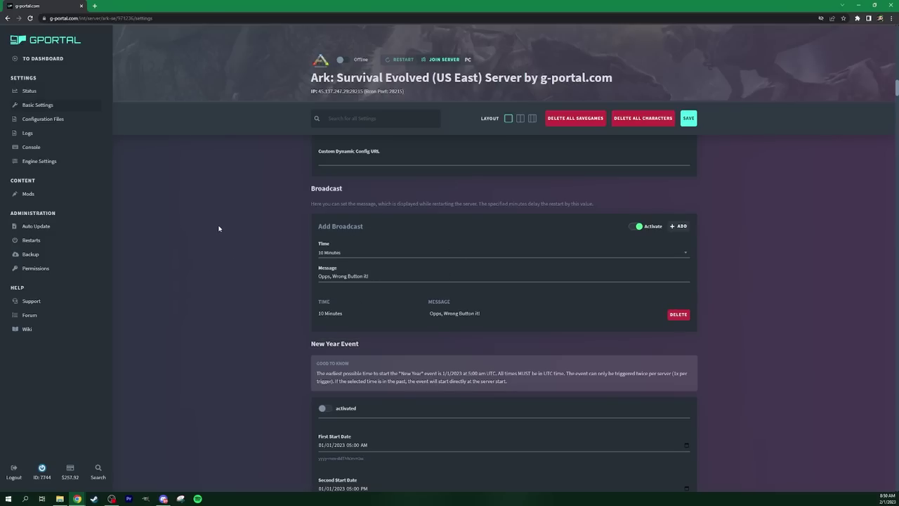
# Review the New Year Event options and enable Cross Ark Travel in the Travel Settings.
pyautogui.scroll(-3, 219, 228)
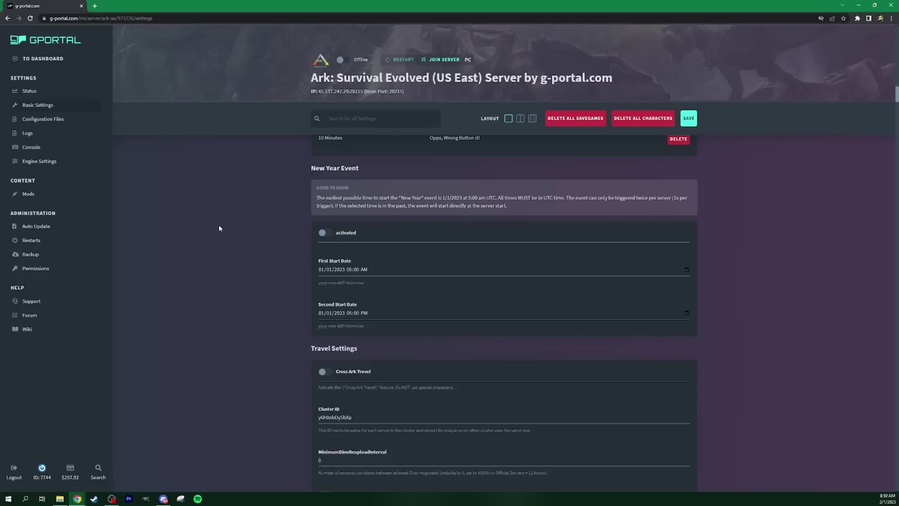
pyautogui.scroll(-1, 219, 228)
pyautogui.scroll(-2, 219, 229)
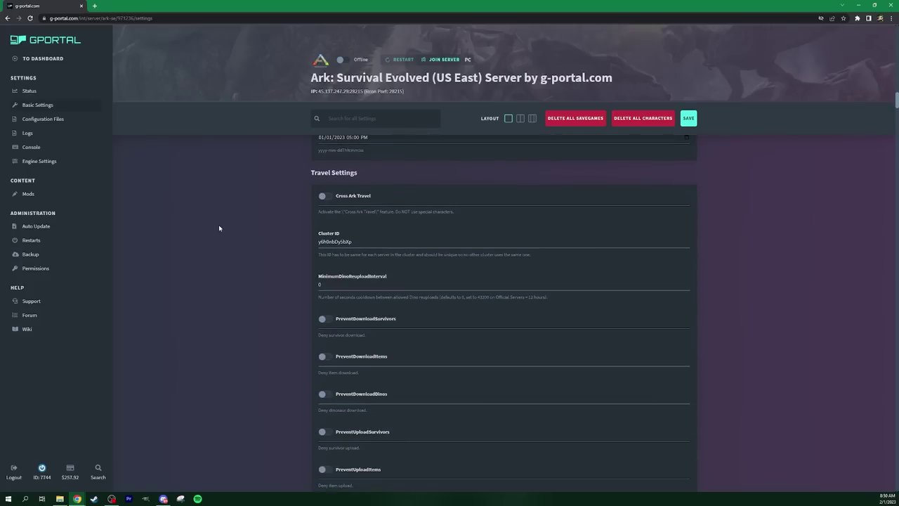
pyautogui.scroll(3, 219, 228)
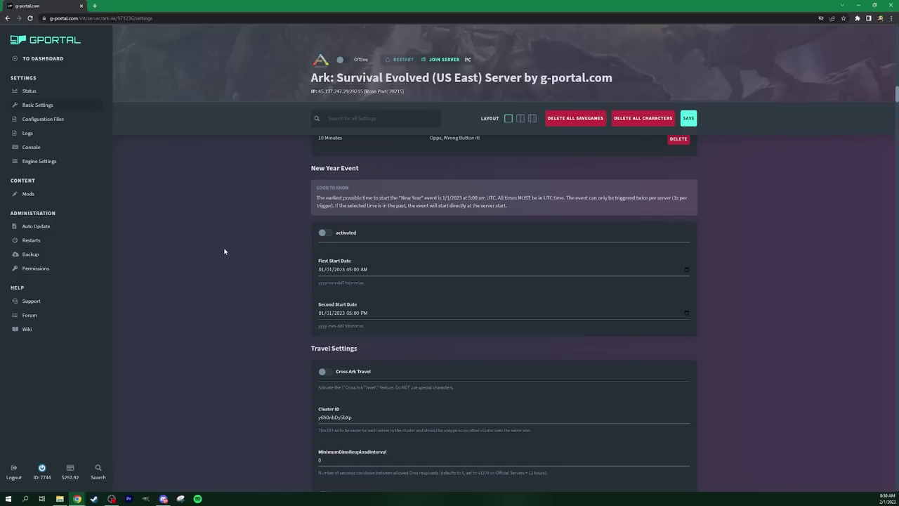
pyautogui.scroll(-3, 224, 251)
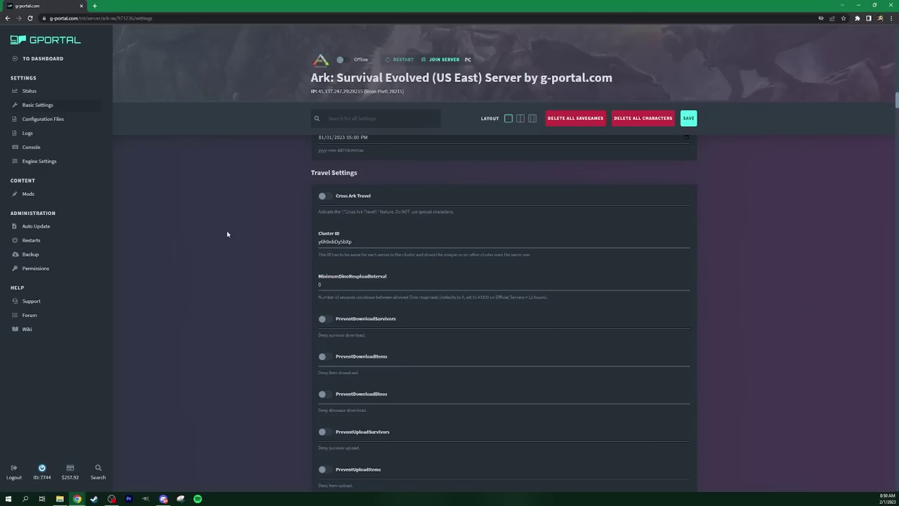
pyautogui.click(325, 197)
# Select the server's entire Cluster ID in the Travel Settings and copy it.
pyautogui.moveTo(355, 242); pyautogui.dragTo(214, 267)
pyautogui.click(222, 331)
pyautogui.moveTo(358, 241); pyautogui.dragTo(256, 242)
pyautogui.rightClick(320, 243)
pyautogui.click(337, 270)
pyautogui.click(248, 258)
# Review the download, upload and tribute expiration options, and enable NoTransferFromFiltering to block transfers from servers outside the cluster.
pyautogui.scroll(-2, 232, 232)
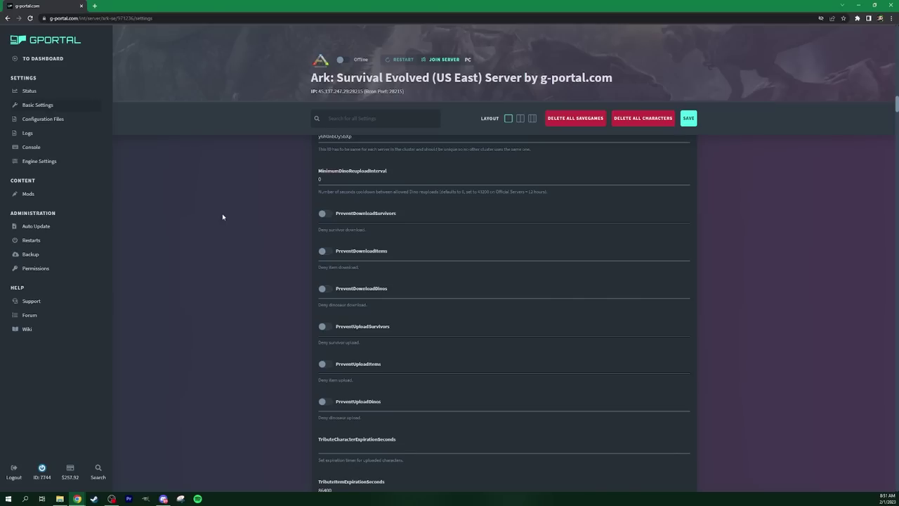
pyautogui.scroll(-1, 223, 217)
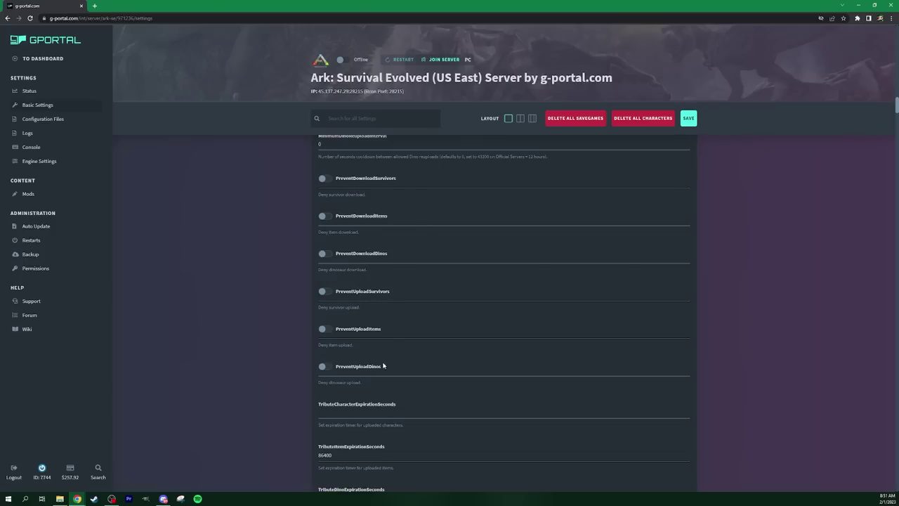
pyautogui.scroll(-1, 234, 270)
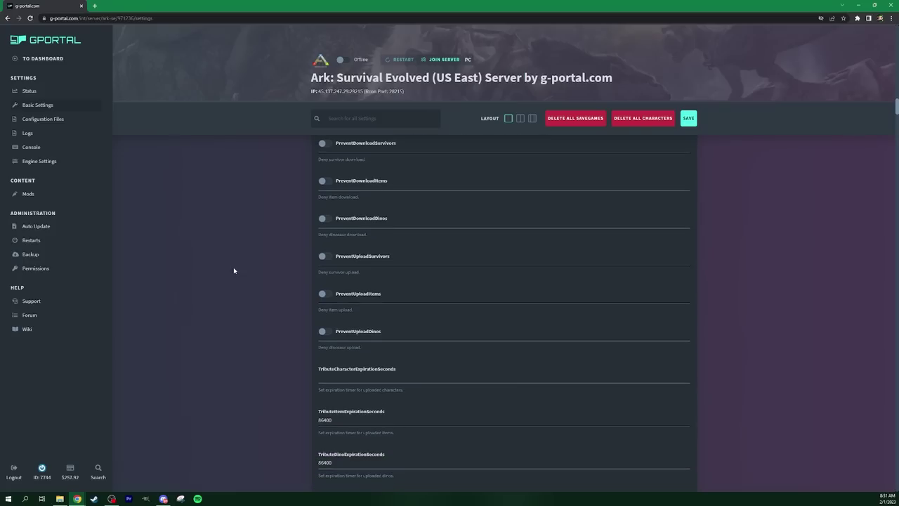
pyautogui.scroll(-1, 233, 270)
pyautogui.scroll(-4, 232, 271)
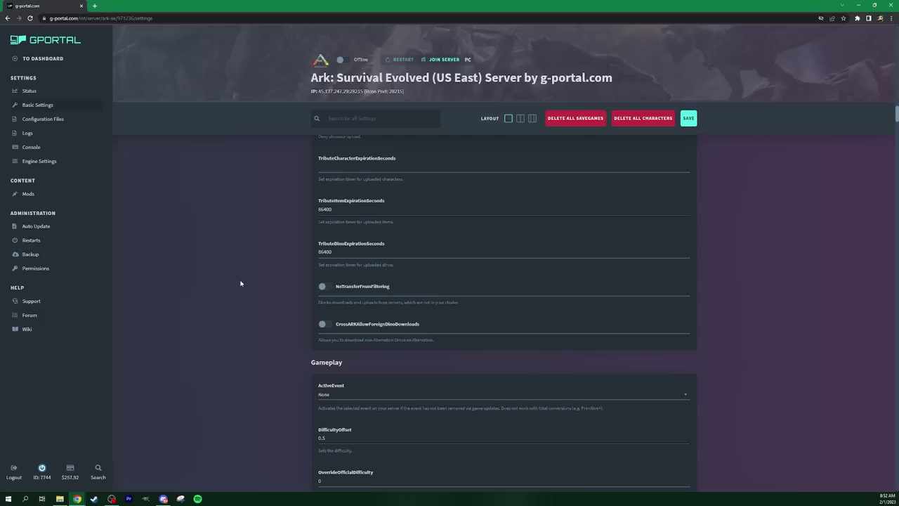
pyautogui.click(323, 285)
pyautogui.scroll(2, 221, 267)
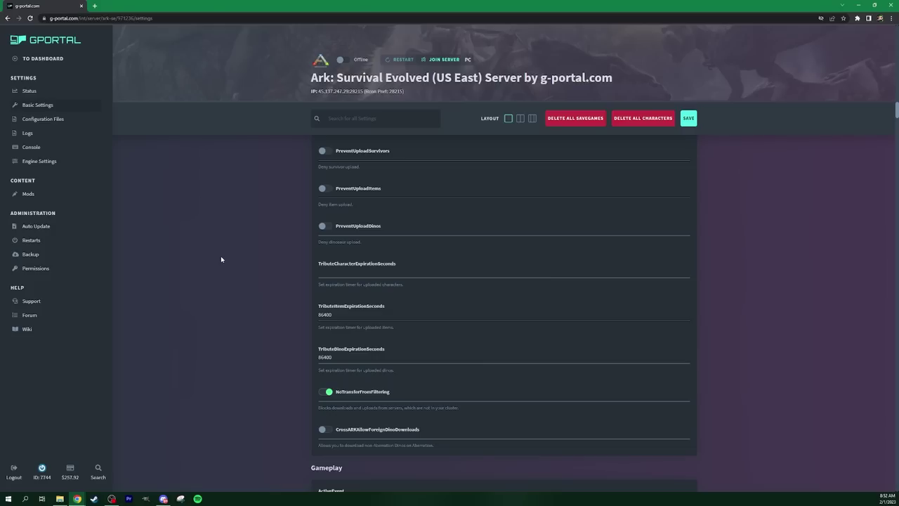
# Look through the available ActiveEvent choices in the Gameplay settings without selecting one.
pyautogui.scroll(-3, 220, 259)
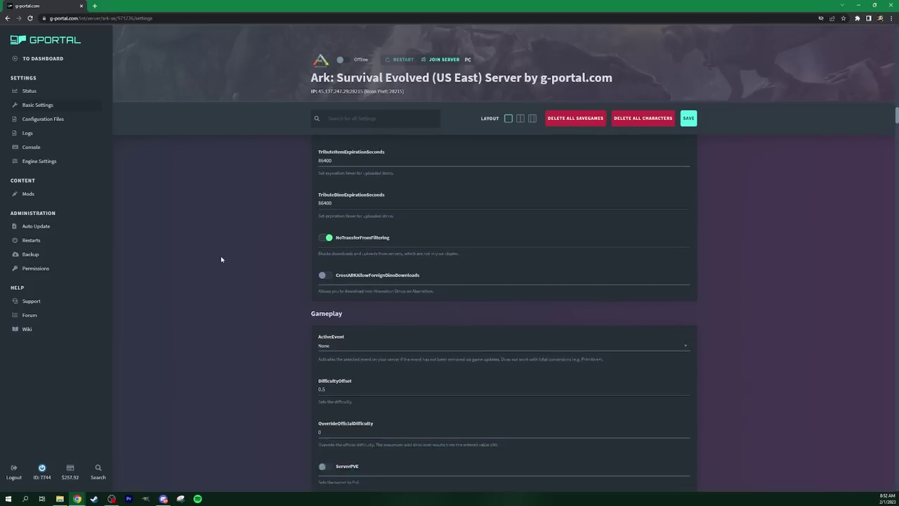
pyautogui.scroll(-1, 220, 259)
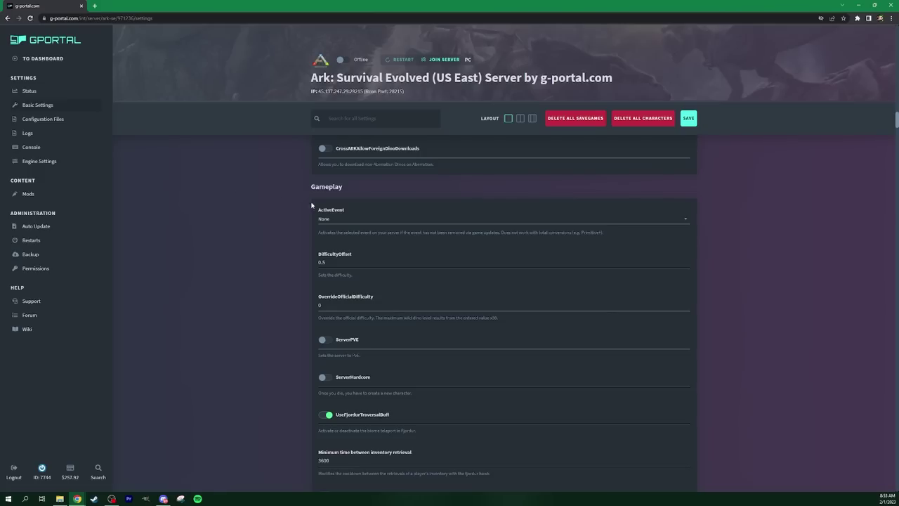
pyautogui.click(350, 219)
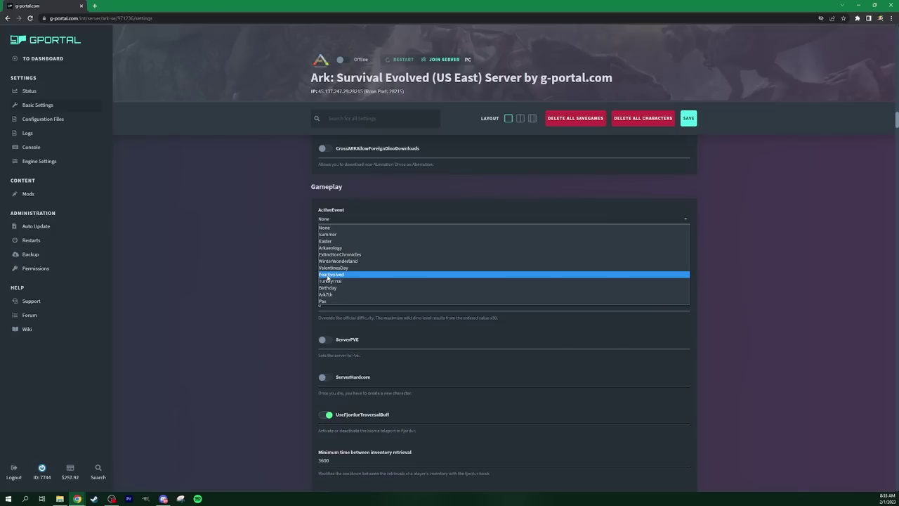
pyautogui.press('Escape')
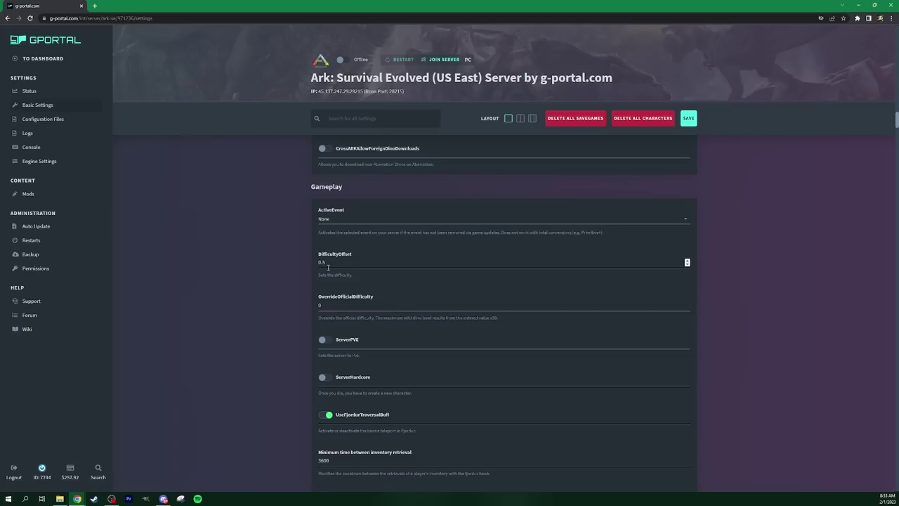
# Set DifficultyOffset to 1.0 and OverrideOfficialDifficulty to 5.0 in the Gameplay settings.
pyautogui.moveTo(332, 262); pyautogui.dragTo(285, 268)
pyautogui.write('1')
pyautogui.click(276, 270)
pyautogui.doubleClick(315, 309)
pyautogui.write('5.0')
pyautogui.click(273, 303)
# Switch the ServerPVE option on and back off.
pyautogui.scroll(-1, 229, 288)
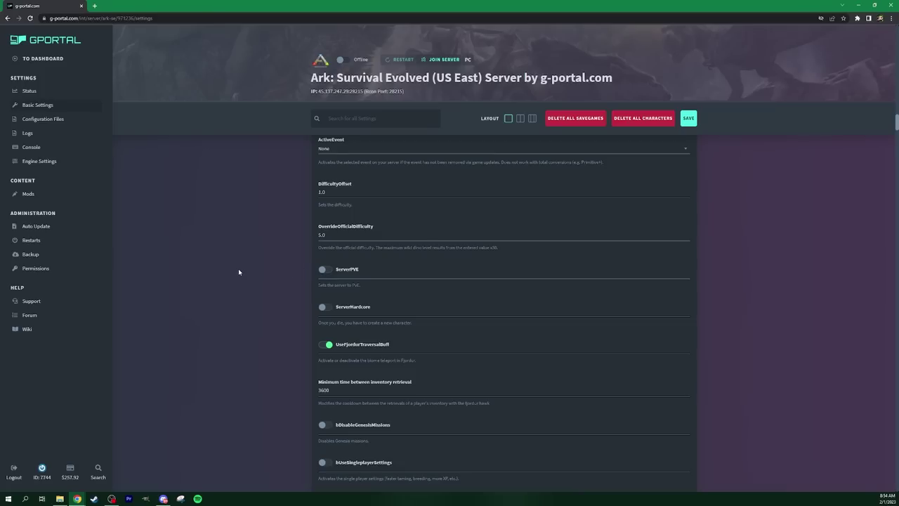
pyautogui.click(322, 270)
pyautogui.click(328, 270)
# Turn off UseFjordurTraversalBuff in the Gameplay settings.
pyautogui.scroll(-1, 244, 241)
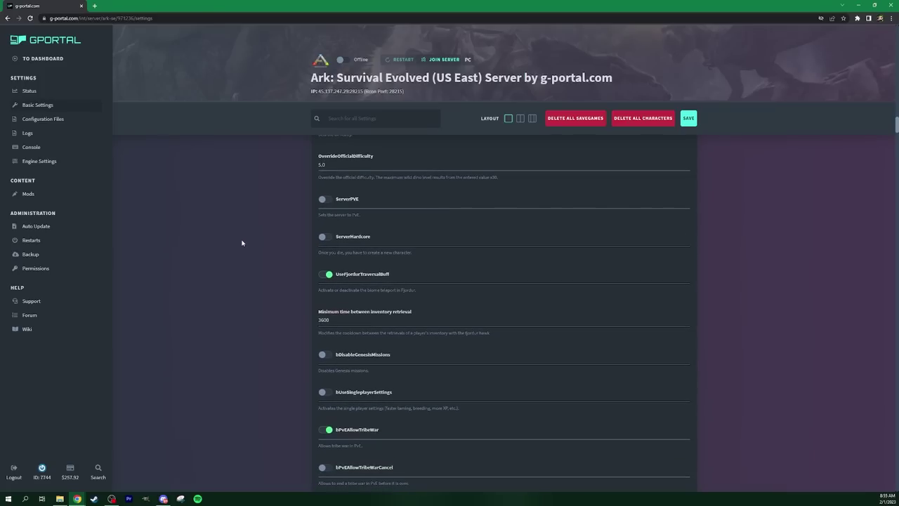
pyautogui.scroll(-1, 242, 242)
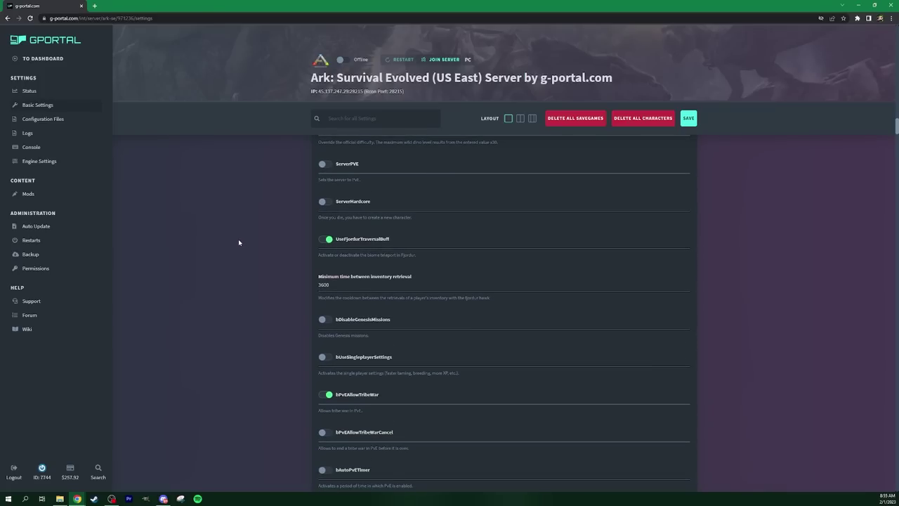
pyautogui.scroll(-2, 238, 242)
pyautogui.scroll(2, 236, 242)
pyautogui.scroll(-1, 237, 242)
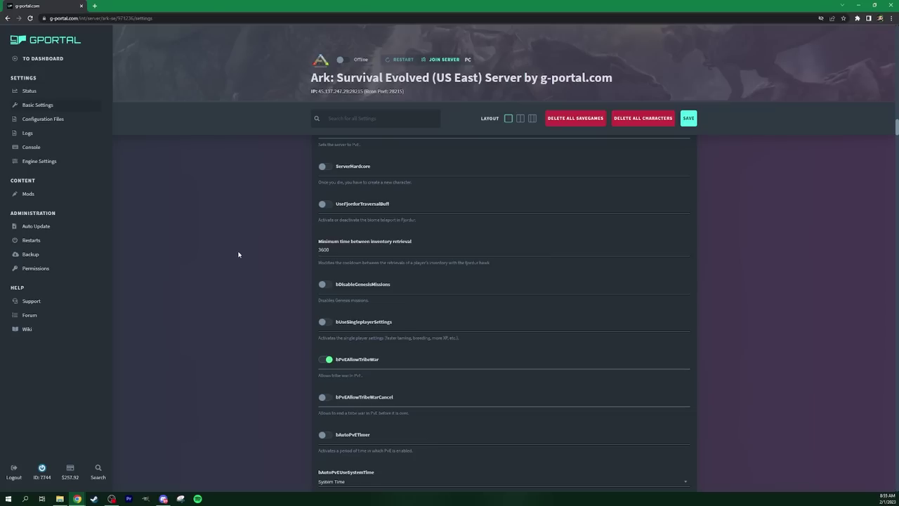
# Review the remaining Gameplay settings, from Genesis missions and PvE timers through HUD options, XP multipliers, custom recipes and hexagon options to world buffs.
pyautogui.scroll(-1, 238, 254)
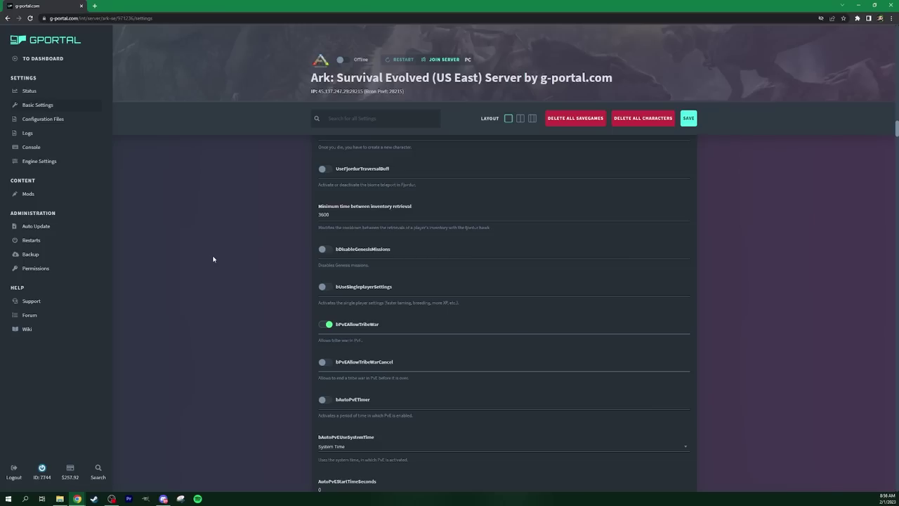
pyautogui.scroll(-1, 213, 259)
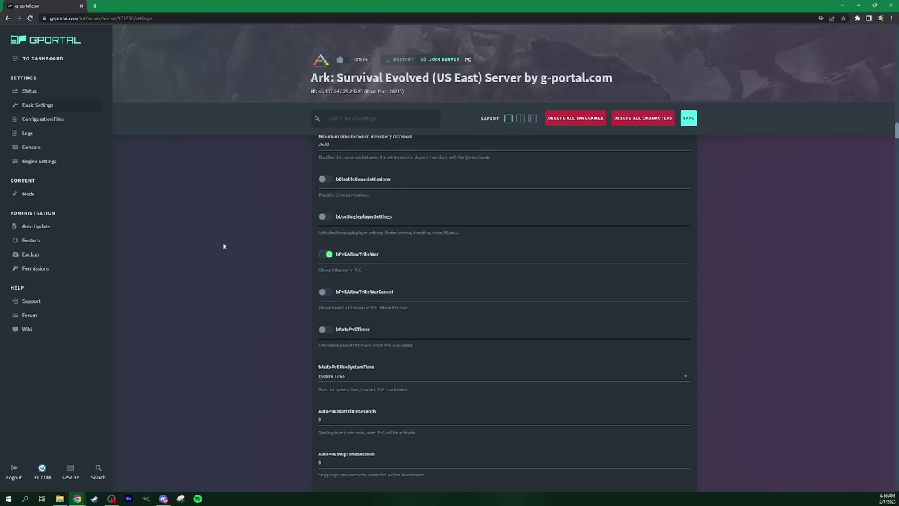
pyautogui.scroll(-1, 224, 246)
pyautogui.scroll(-1, 224, 246)
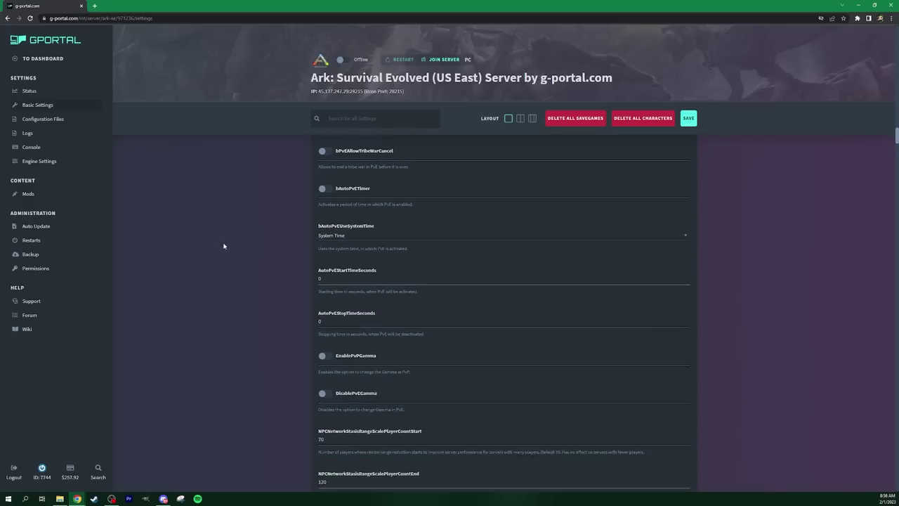
pyautogui.scroll(-2, 223, 246)
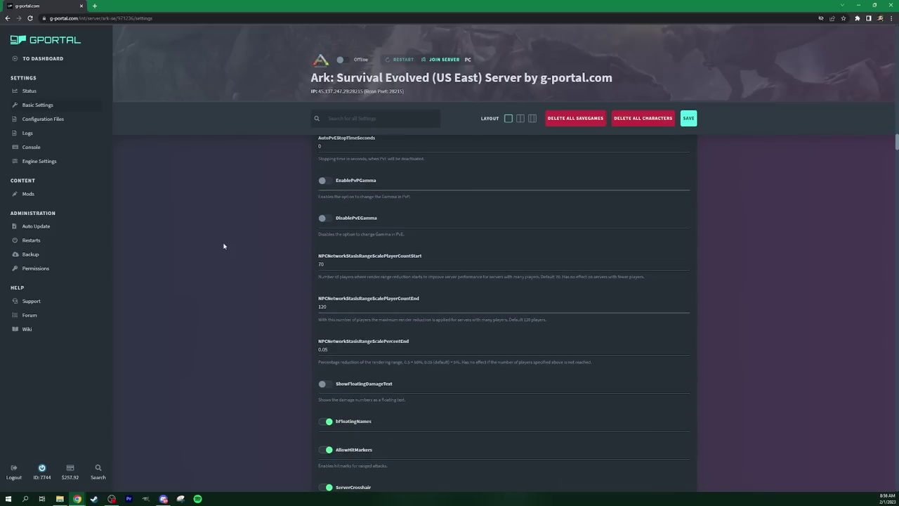
pyautogui.scroll(-1, 223, 246)
pyautogui.scroll(-1, 224, 246)
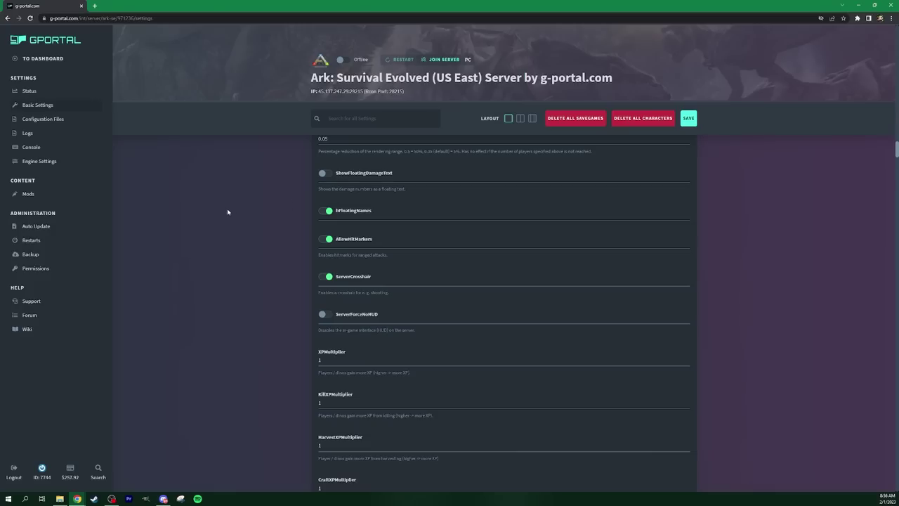
pyautogui.scroll(-1, 228, 211)
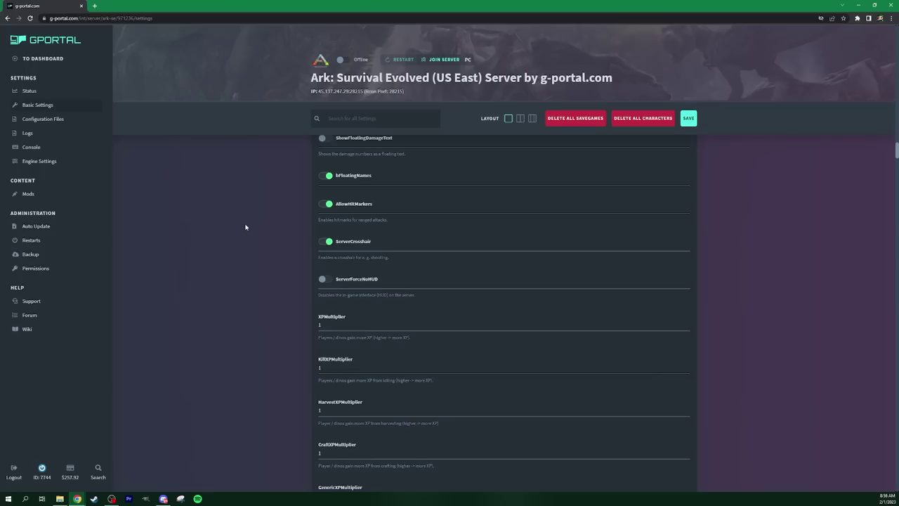
pyautogui.scroll(-2, 244, 226)
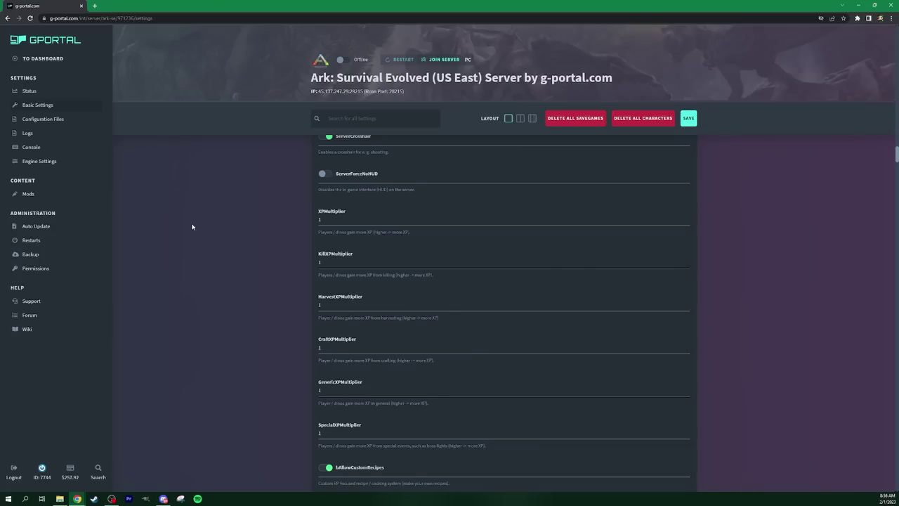
pyautogui.scroll(-1, 223, 224)
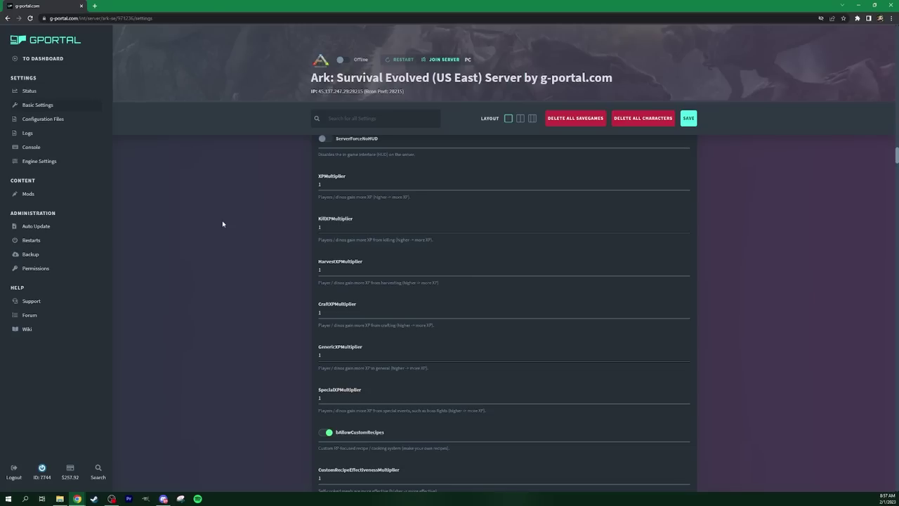
pyautogui.scroll(-2, 222, 224)
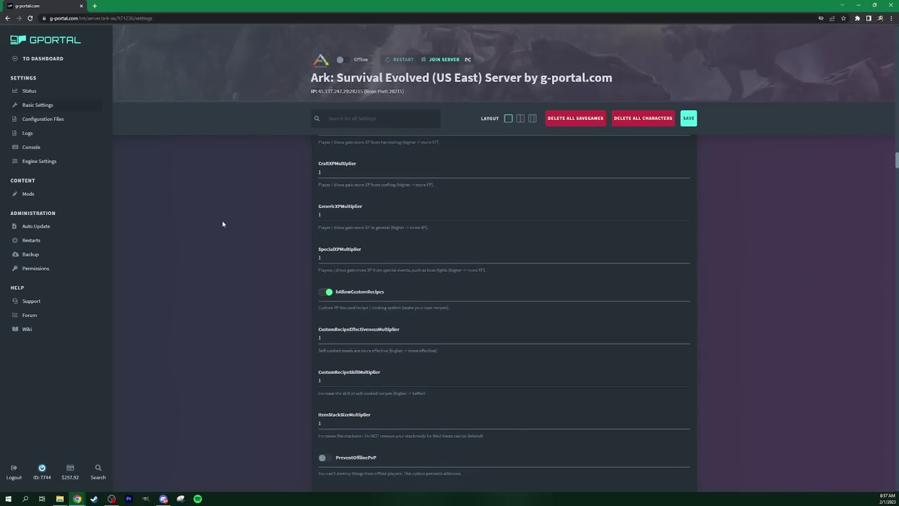
pyautogui.scroll(-2, 223, 223)
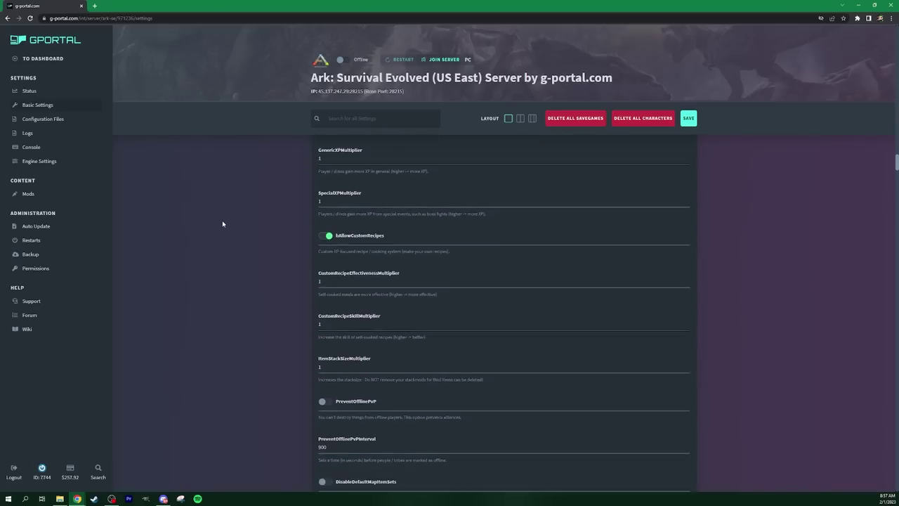
pyautogui.scroll(-3, 223, 224)
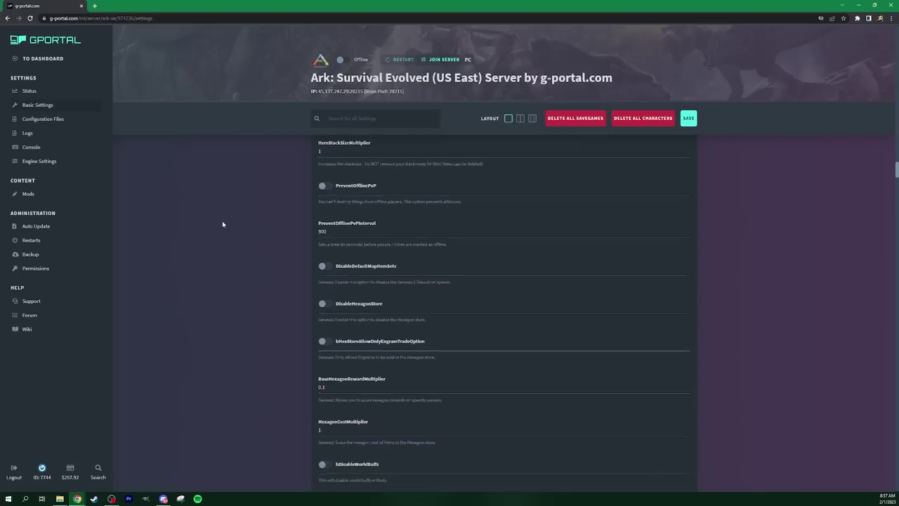
pyautogui.scroll(-2, 222, 224)
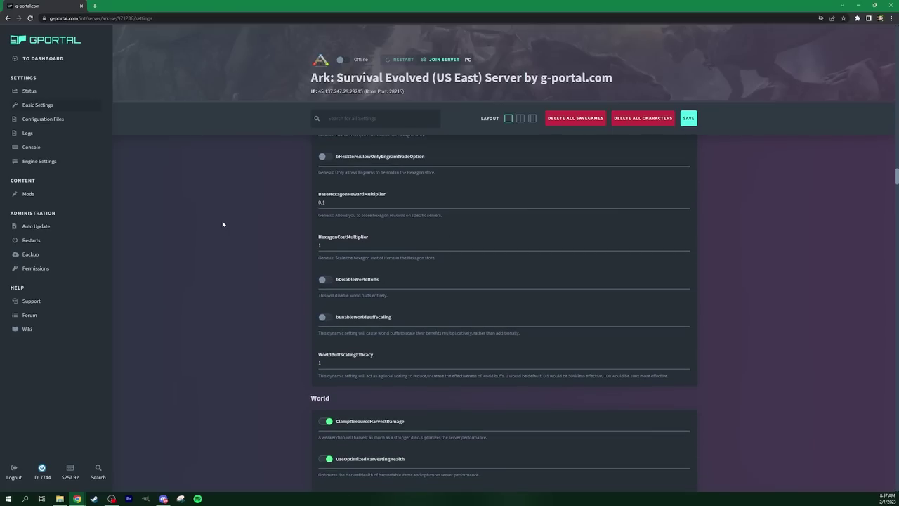
# Turn off ClampResourceHarvestDamage and UseOptimizedHarvestingHealth in the World settings.
pyautogui.scroll(-1, 222, 224)
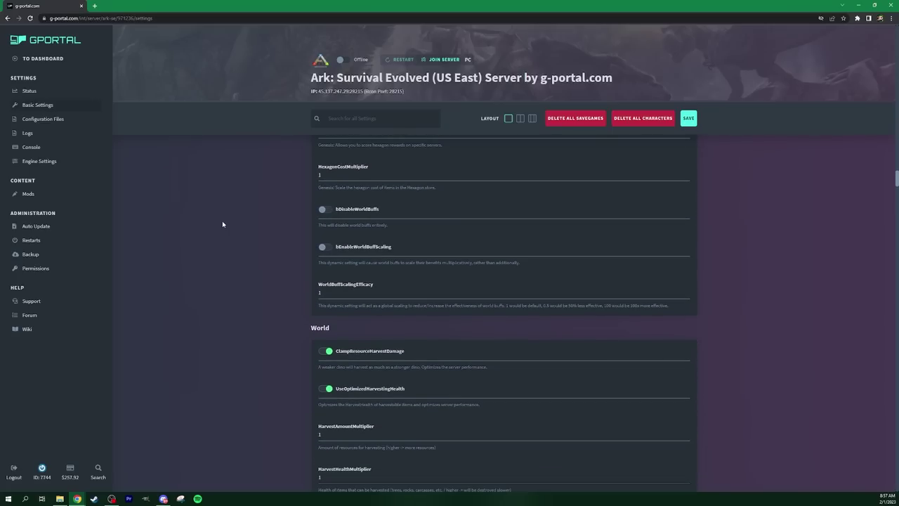
pyautogui.scroll(-1, 222, 224)
pyautogui.scroll(1, 221, 224)
pyautogui.scroll(-2, 222, 224)
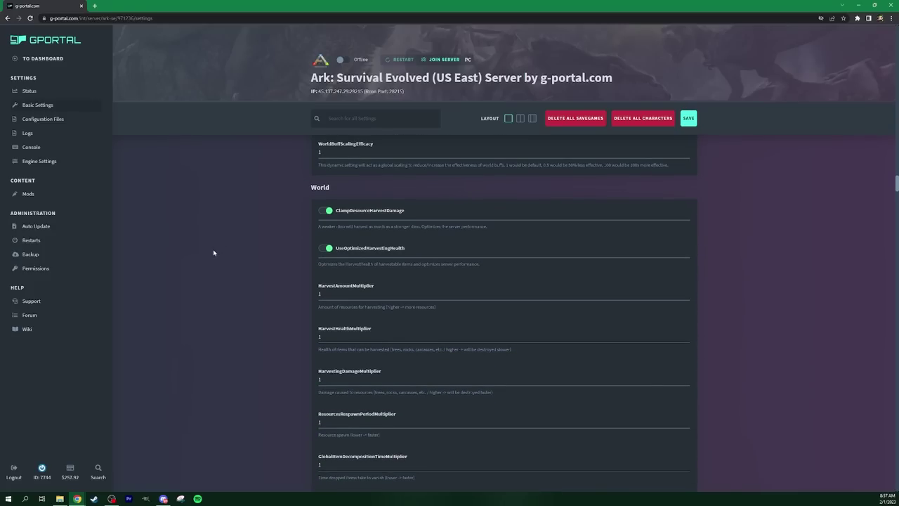
pyautogui.click(325, 212)
pyautogui.click(324, 248)
# Review the remaining World settings and the Structures settings, from decomposition and crop multipliers through structure decay, pickup and turret limits.
pyautogui.scroll(-7, 229, 242)
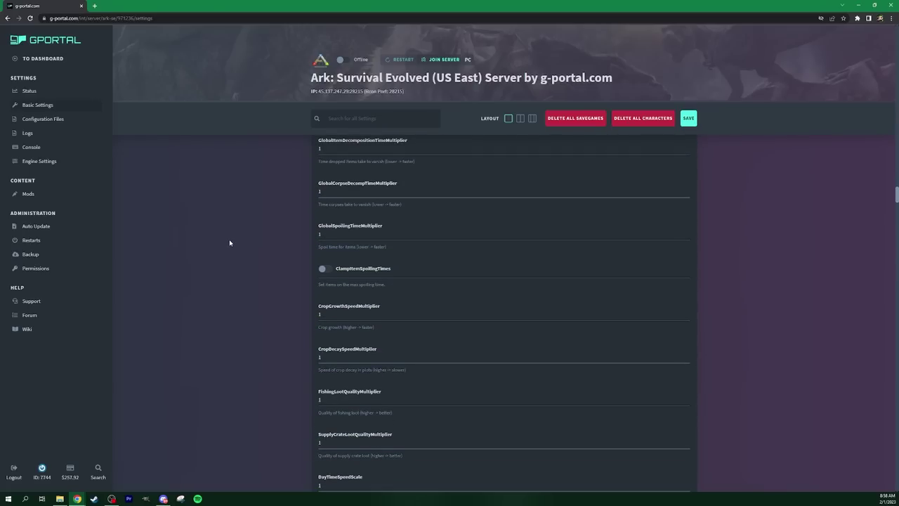
pyautogui.scroll(-8, 230, 243)
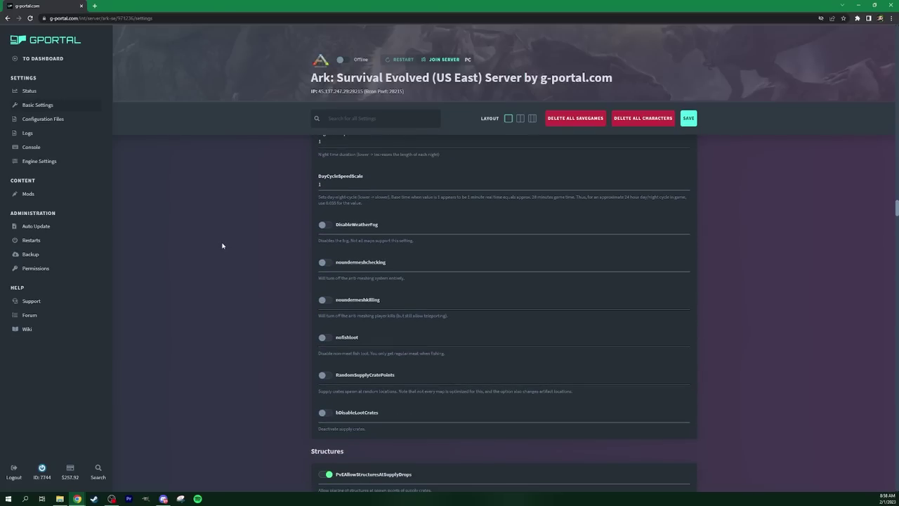
pyautogui.scroll(4, 222, 245)
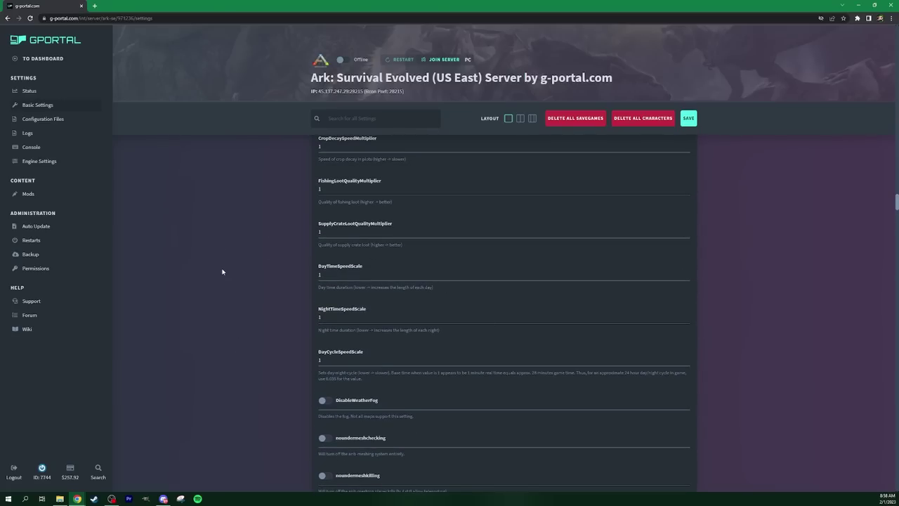
pyautogui.scroll(-9, 221, 272)
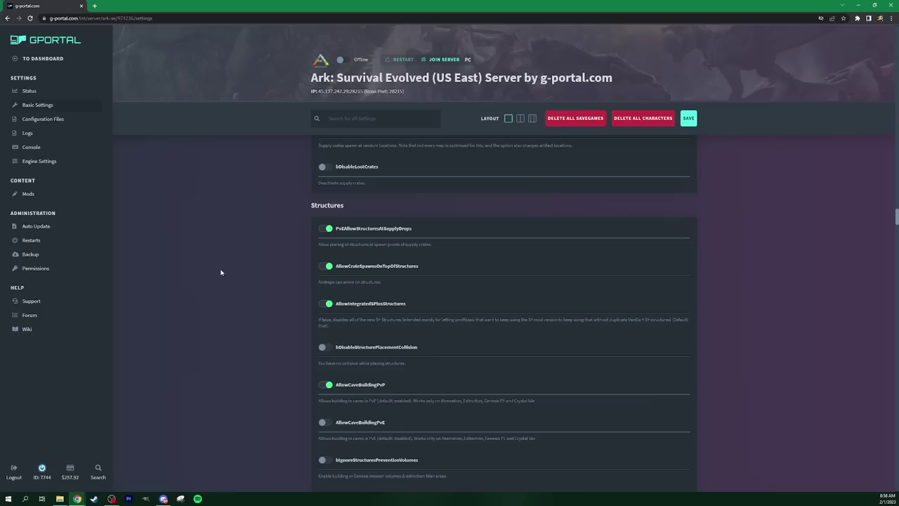
pyautogui.scroll(-2, 221, 272)
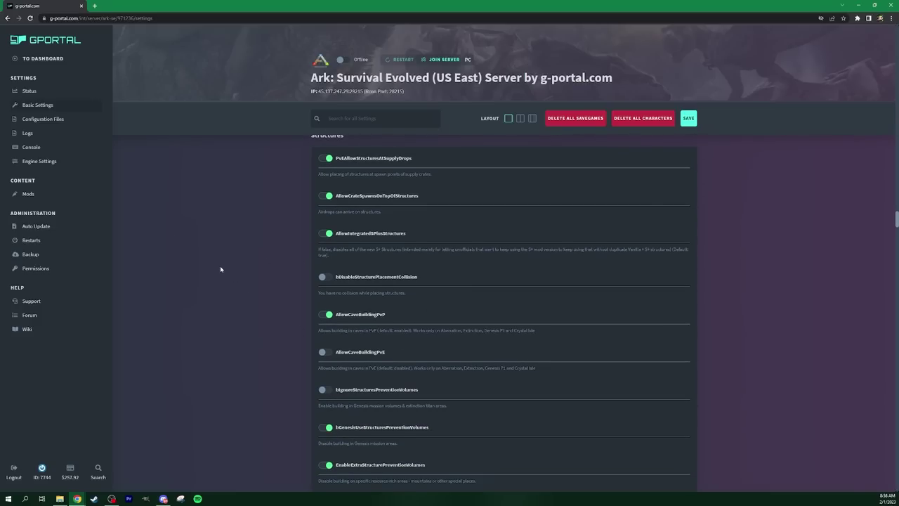
pyautogui.scroll(-2, 220, 269)
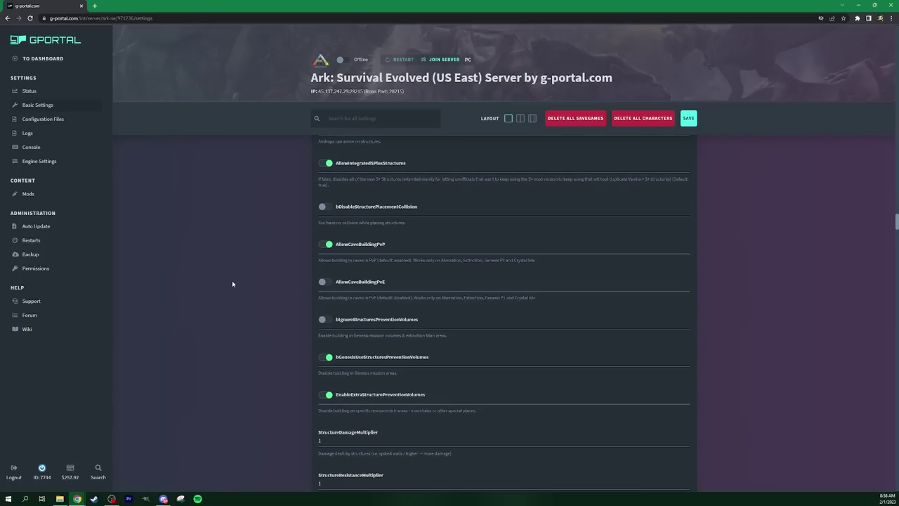
pyautogui.scroll(-6, 230, 275)
pyautogui.scroll(-6, 228, 272)
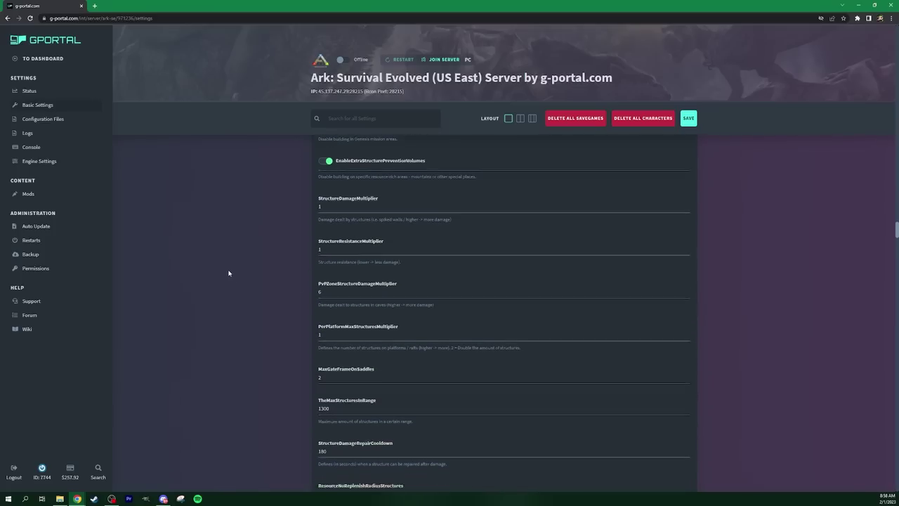
pyautogui.scroll(-8, 228, 273)
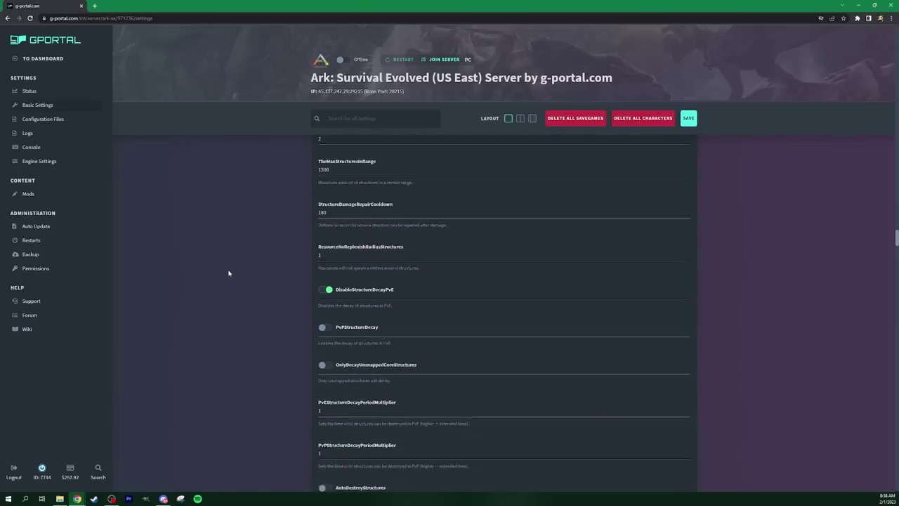
pyautogui.scroll(-9, 228, 273)
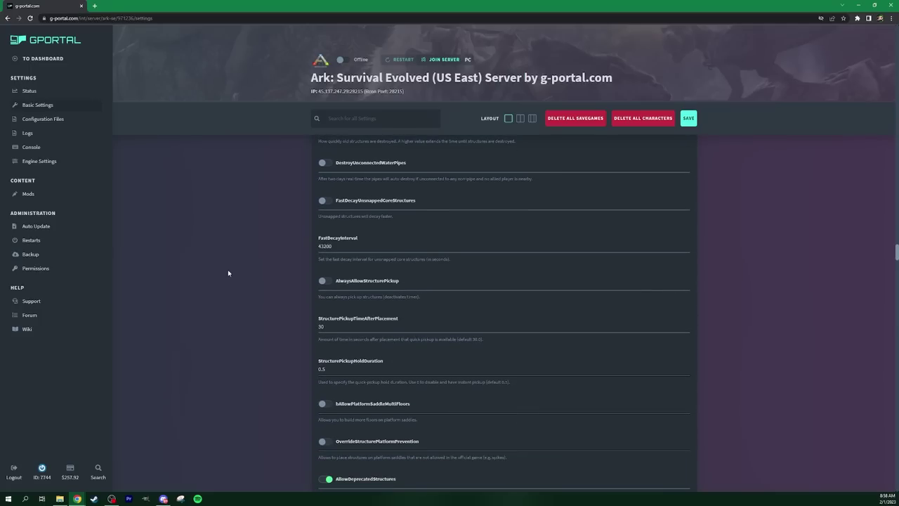
pyautogui.scroll(-2, 228, 272)
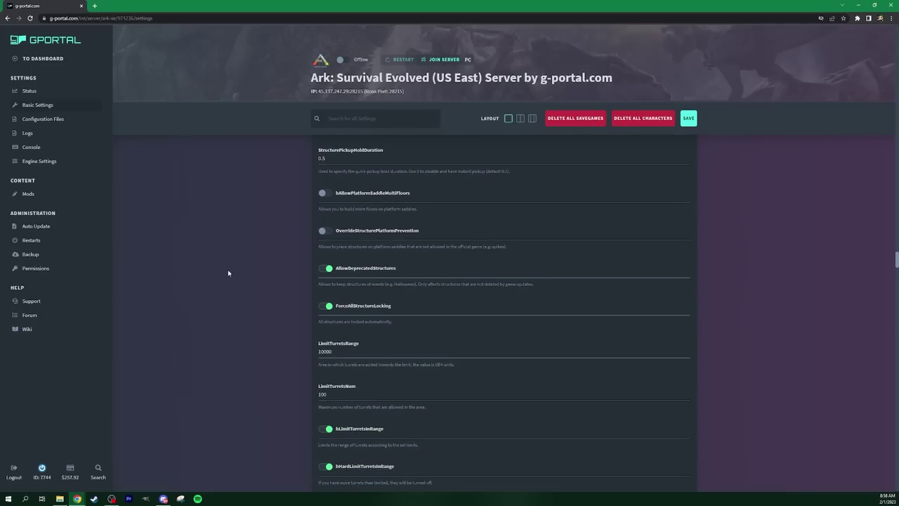
pyautogui.scroll(-12, 228, 272)
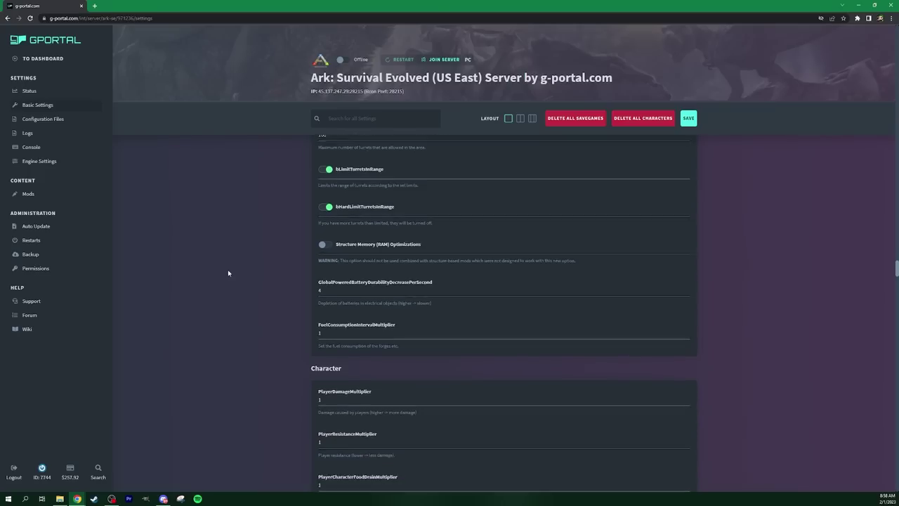
# Review the Character settings, from player damage and stat drain multipliers through diseases, engrams, PvP respawn intervals and tribe limits.
pyautogui.scroll(-2, 227, 273)
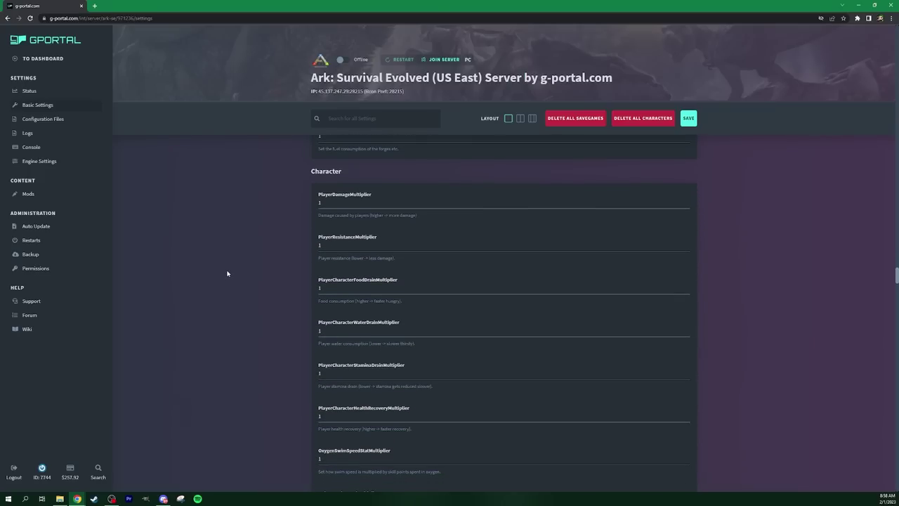
pyautogui.scroll(-4, 226, 272)
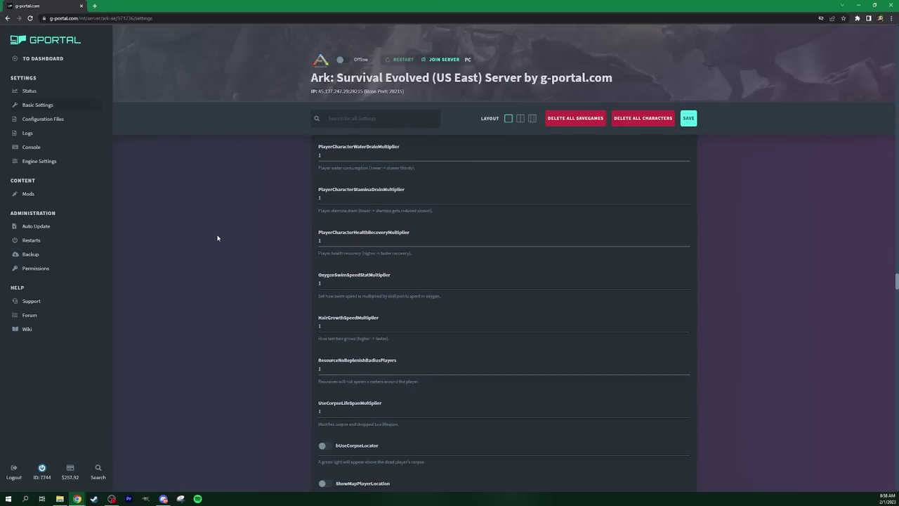
pyautogui.scroll(7, 217, 238)
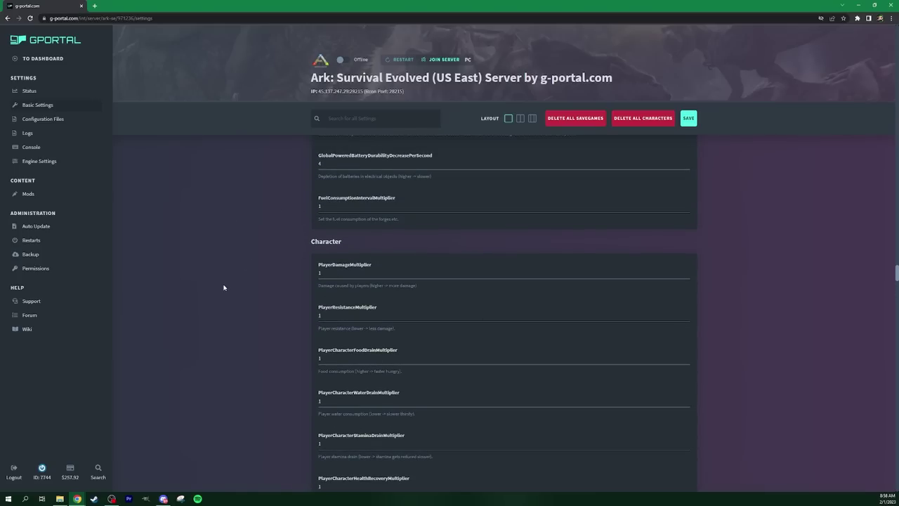
pyautogui.scroll(-8, 223, 287)
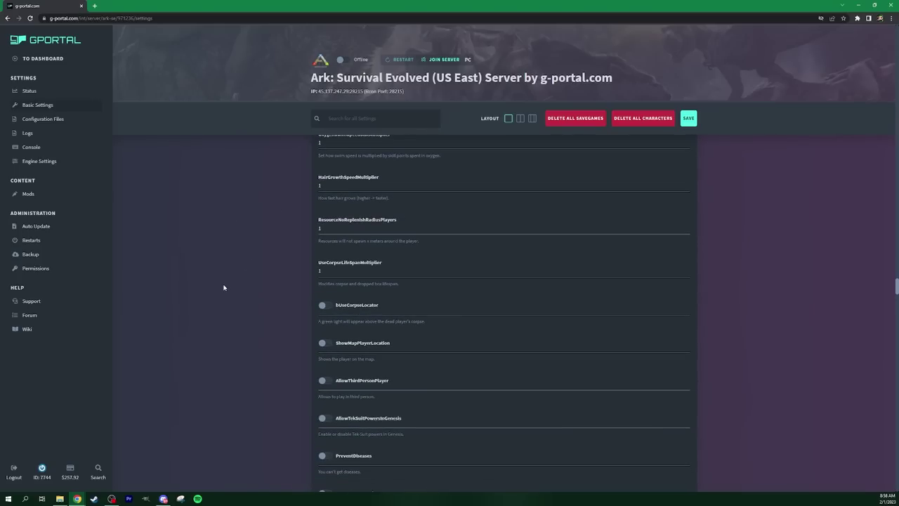
pyautogui.scroll(-5, 223, 287)
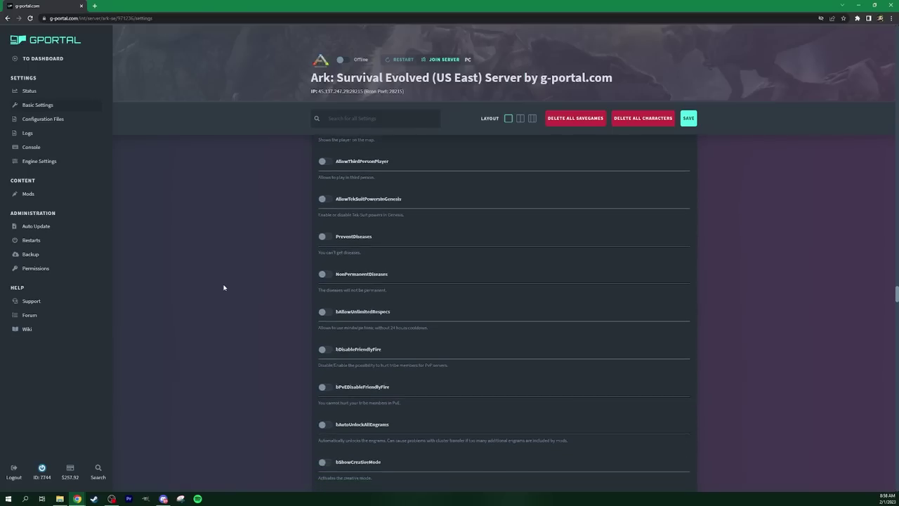
pyautogui.scroll(-3, 224, 287)
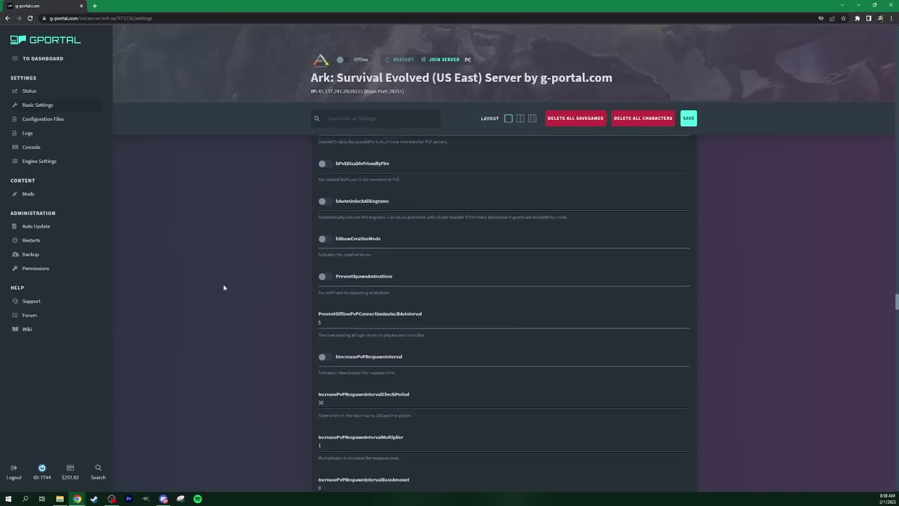
pyautogui.scroll(-4, 223, 287)
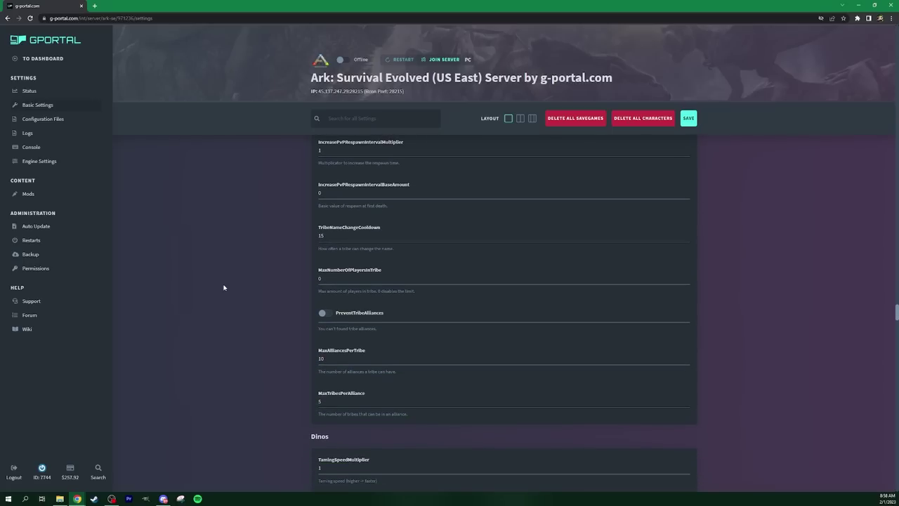
# Review the Dinos settings for taming, mating, imprinting, damage and food drain, and examine the Procedural map options.
pyautogui.scroll(-2, 223, 287)
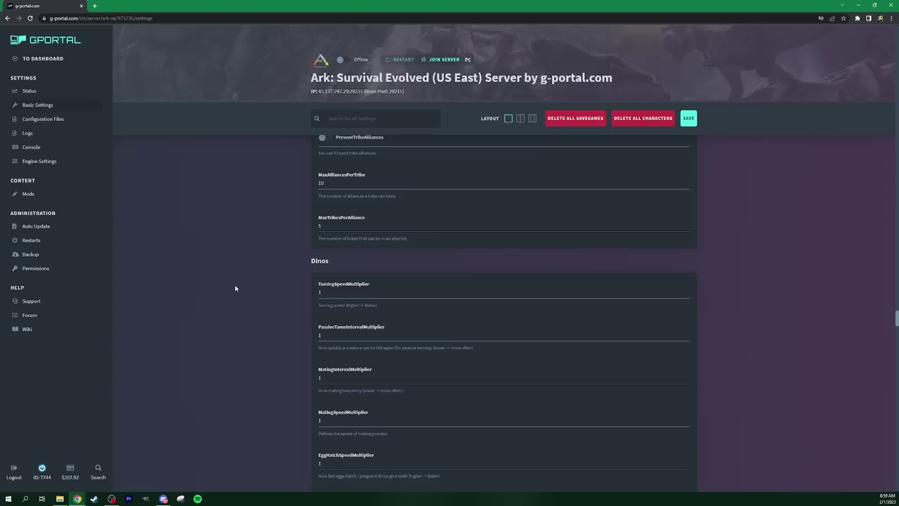
pyautogui.scroll(-2, 235, 287)
pyautogui.scroll(2, 234, 288)
pyautogui.scroll(-2, 224, 286)
pyautogui.scroll(-4, 224, 286)
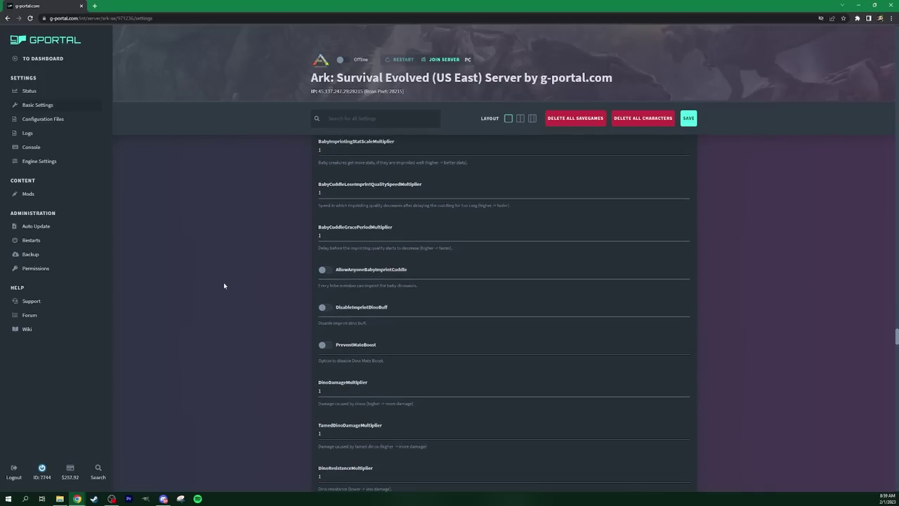
pyautogui.scroll(-6, 224, 286)
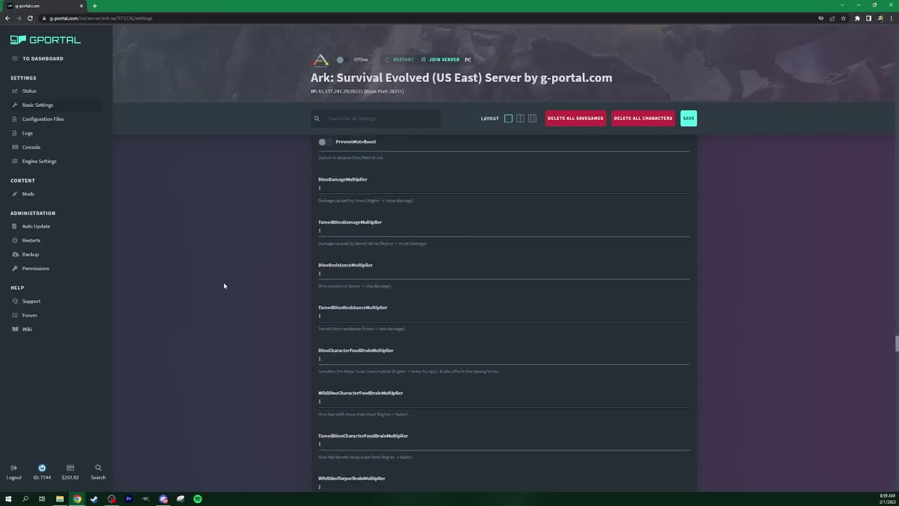
pyautogui.scroll(-10, 224, 286)
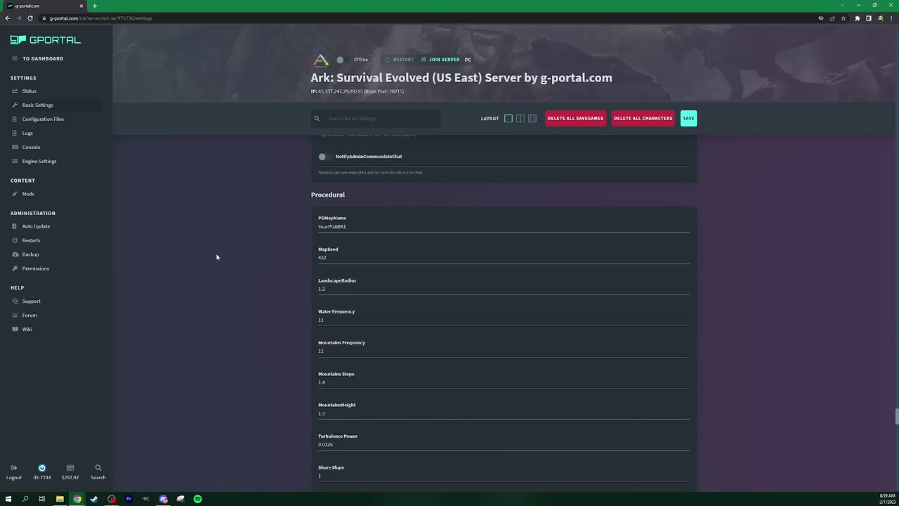
pyautogui.scroll(-1, 216, 257)
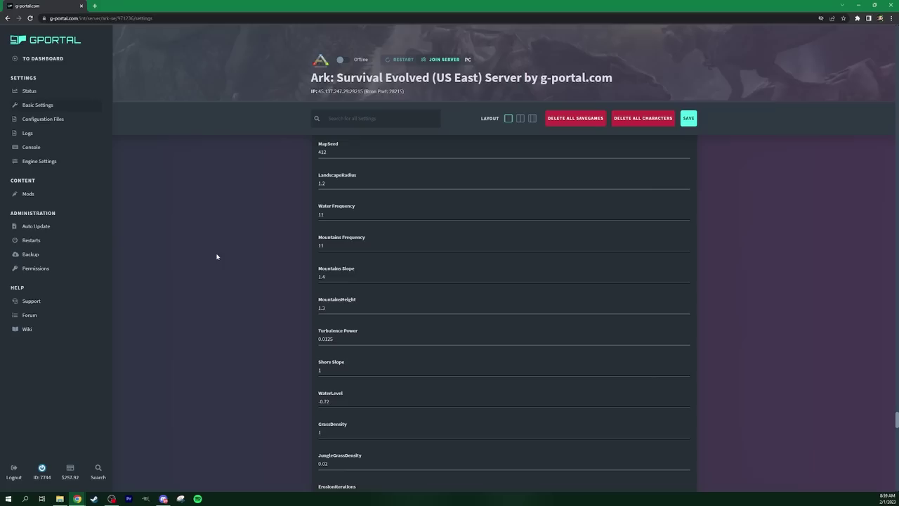
pyautogui.scroll(2, 216, 257)
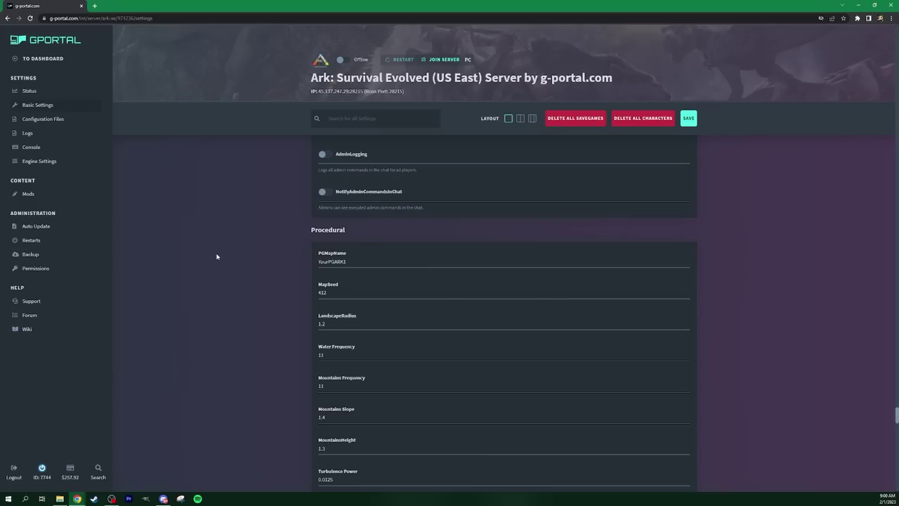
pyautogui.scroll(-10, 216, 257)
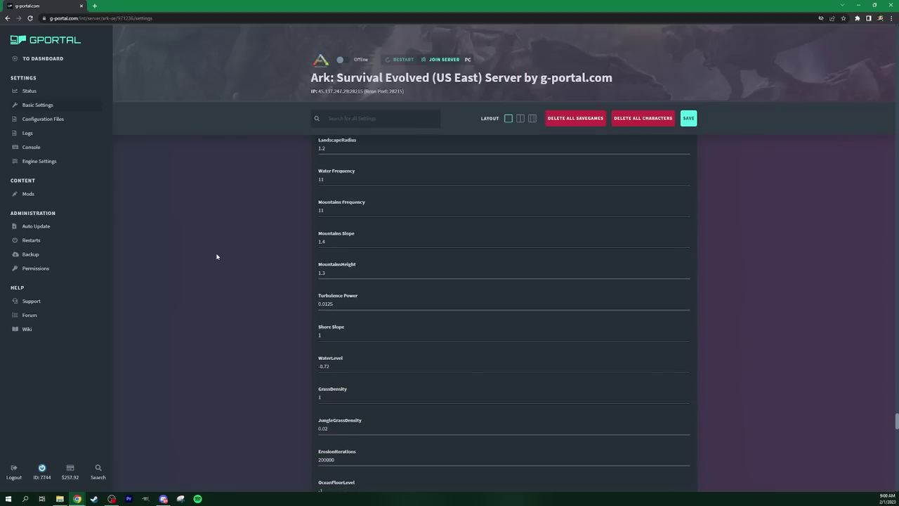
pyautogui.scroll(-3, 217, 256)
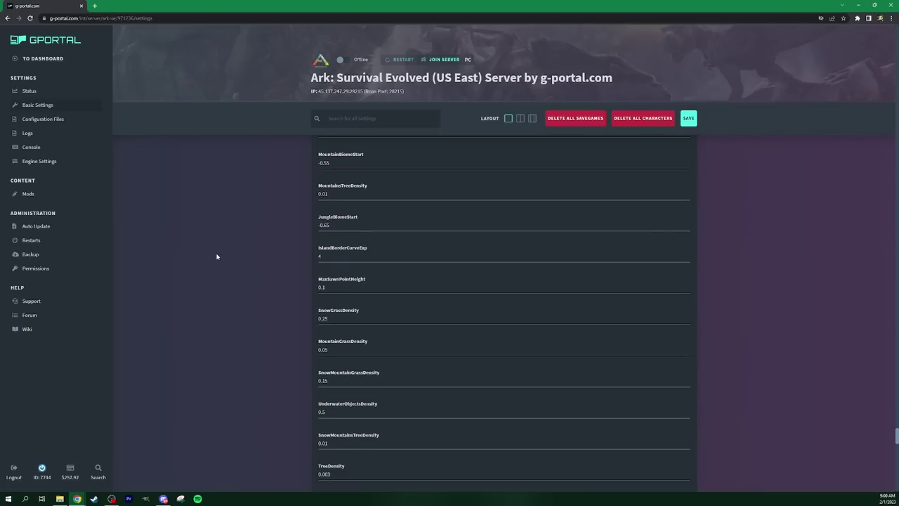
# Open GameUserSettings.ini from the server's configuration files and look through its contents.
pyautogui.click(48, 121)
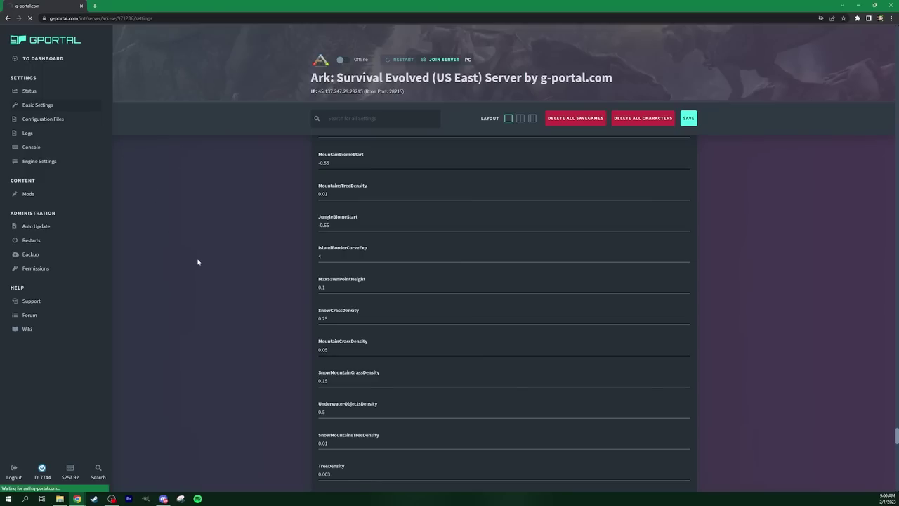
pyautogui.click(34, 120)
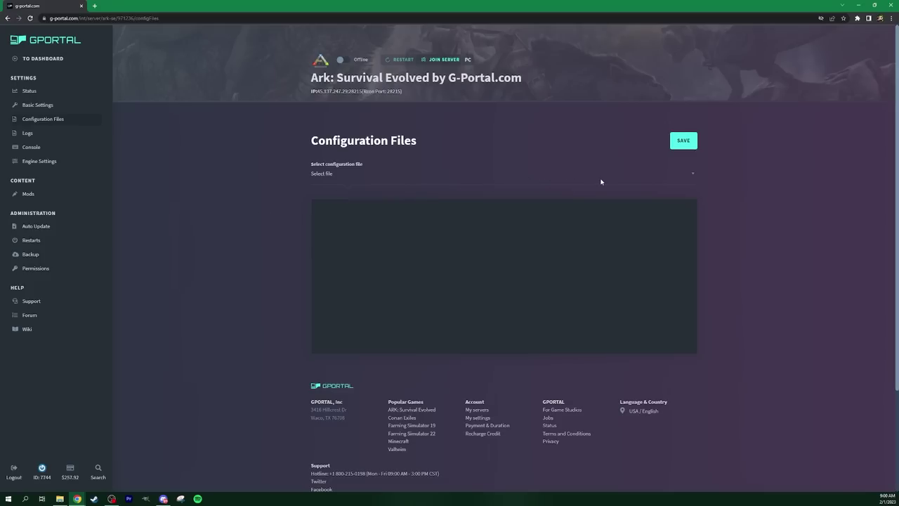
pyautogui.click(691, 176)
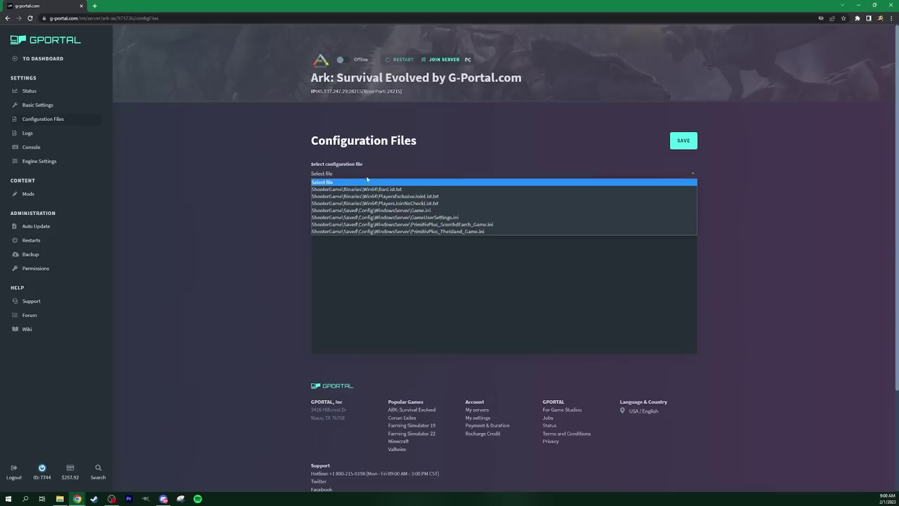
pyautogui.click(243, 191)
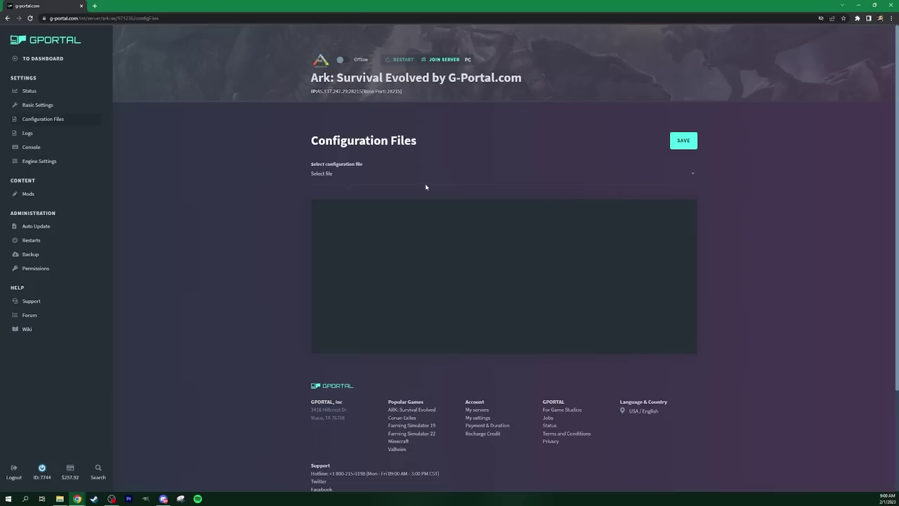
pyautogui.click(466, 176)
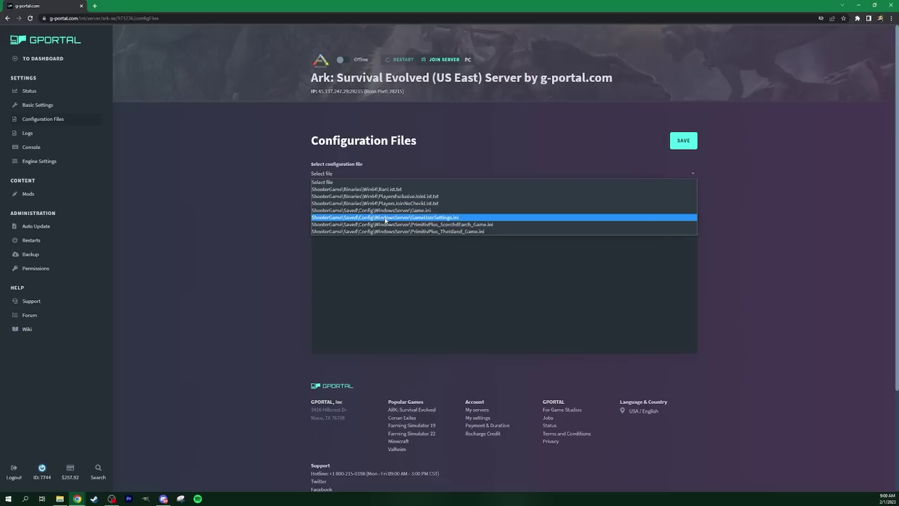
pyautogui.click(385, 217)
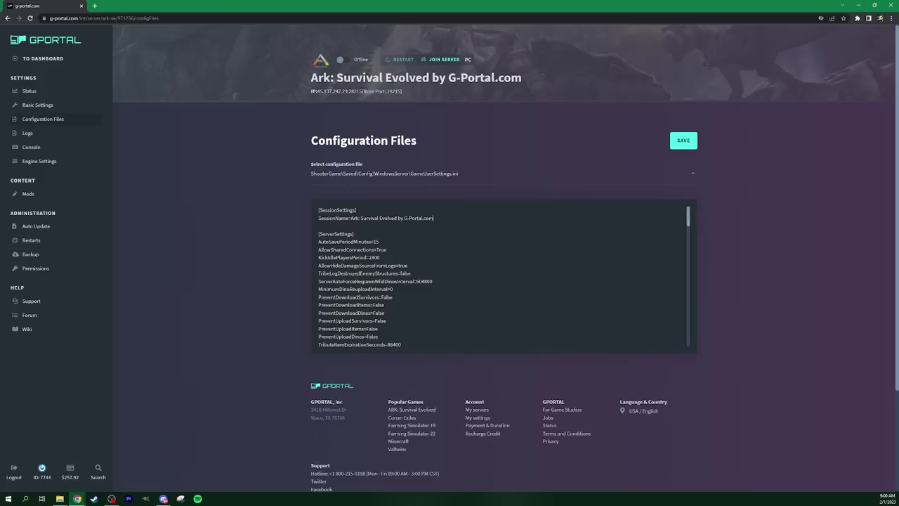
pyautogui.moveTo(695, 225); pyautogui.dragTo(695, 289)
pyautogui.click(695, 219)
pyautogui.moveTo(688, 216); pyautogui.dragTo(707, 216)
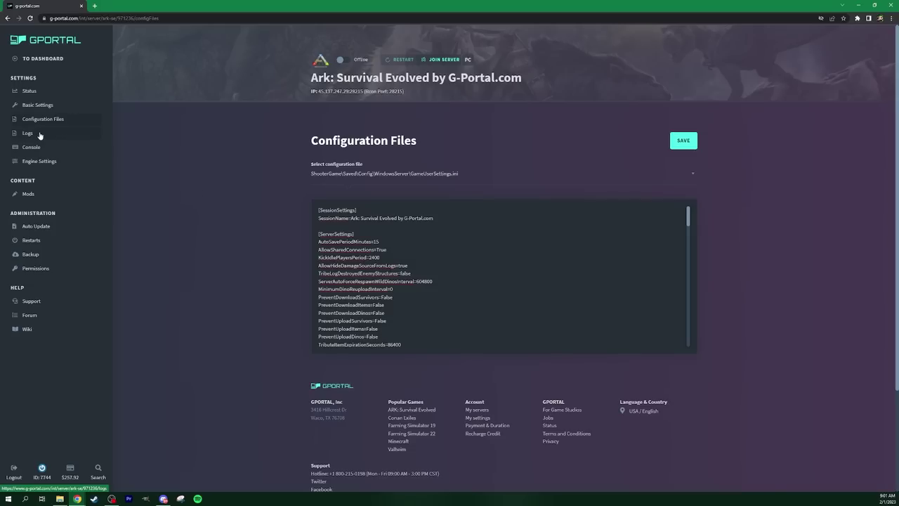
# Open the server's mods page and browse through the list of available mods.
pyautogui.click(31, 200)
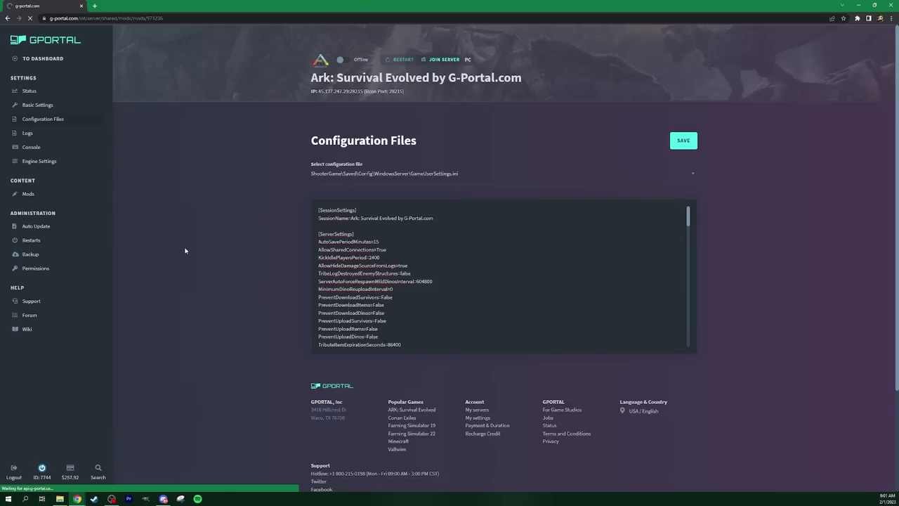
pyautogui.scroll(-2, 201, 275)
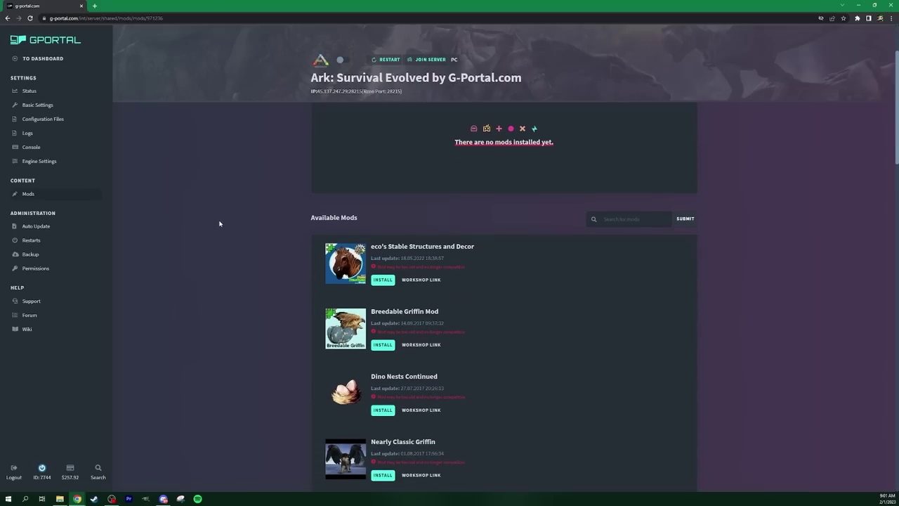
pyautogui.scroll(-15, 216, 219)
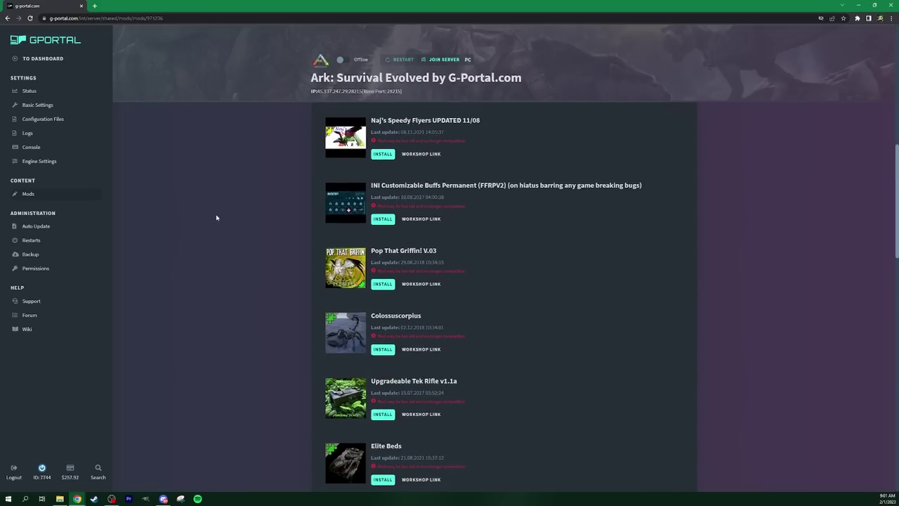
pyautogui.scroll(-12, 217, 218)
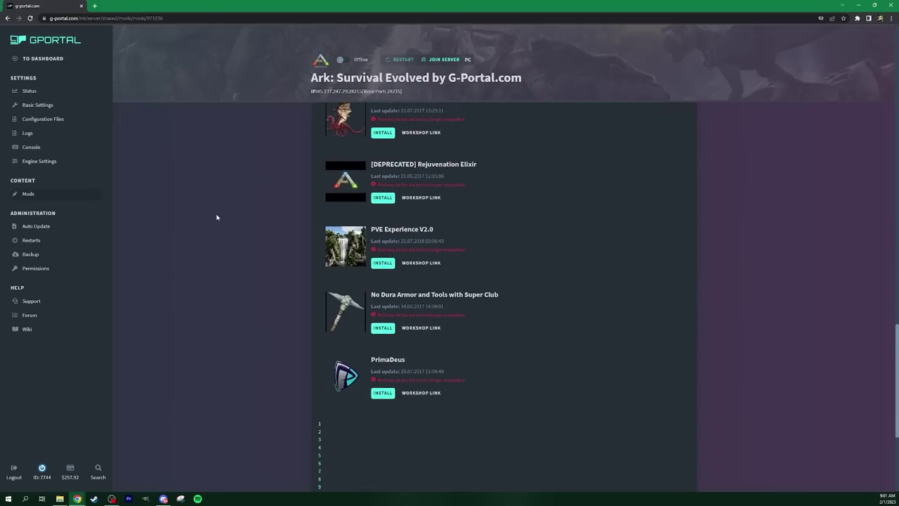
pyautogui.scroll(10, 218, 216)
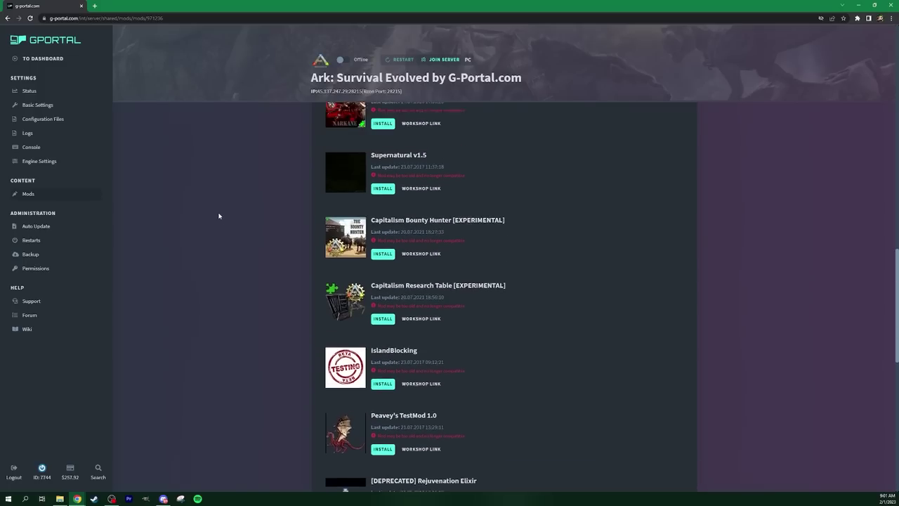
pyautogui.scroll(9, 219, 216)
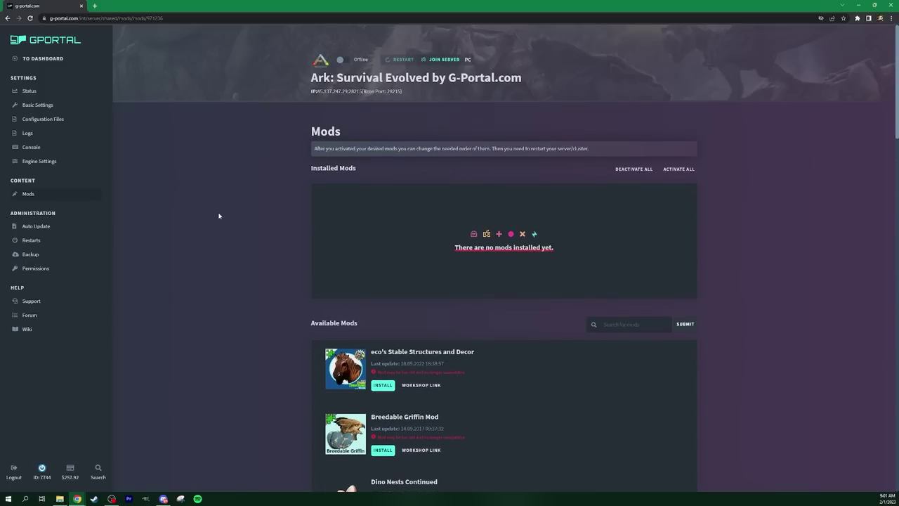
# Search the available mods for "Structures".
pyautogui.scroll(-1, 218, 215)
pyautogui.click(618, 289)
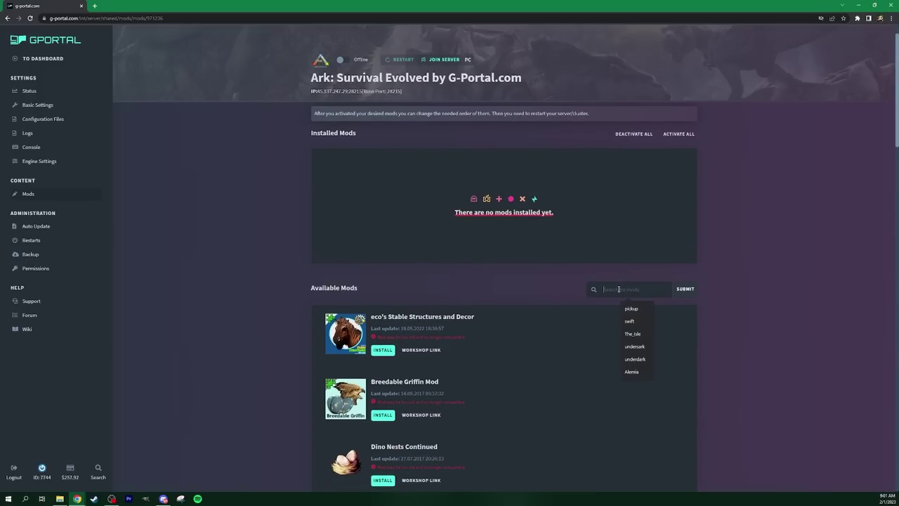
pyautogui.write('Structures')
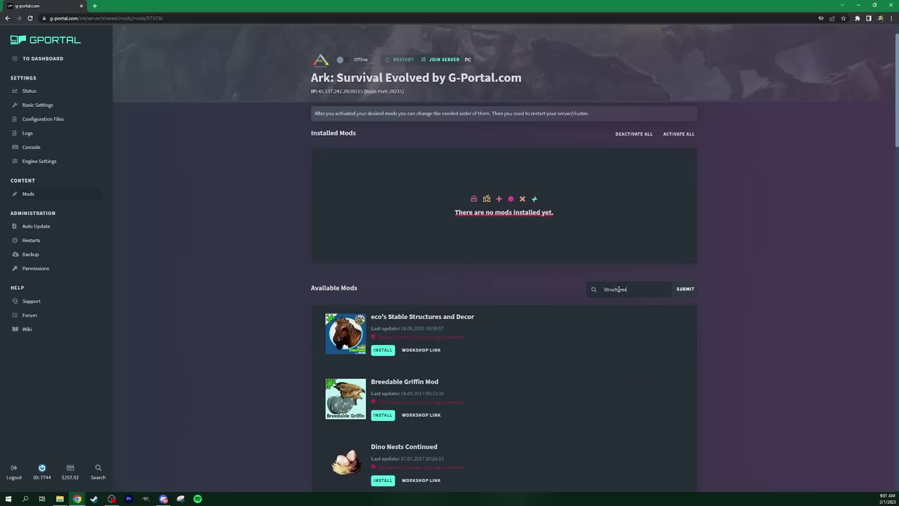
pyautogui.press('Return')
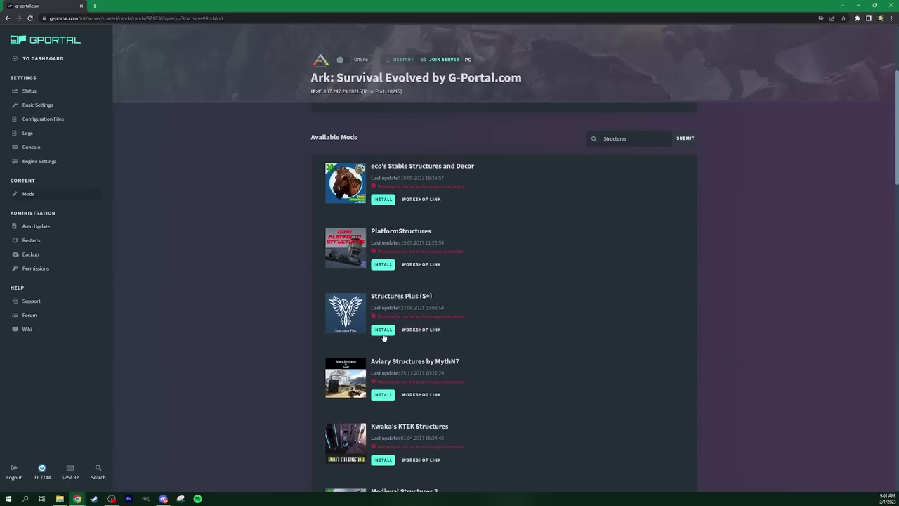
# Install the Structures Plus (S+) mod from the search results and activate it.
pyautogui.scroll(3, 637, 320)
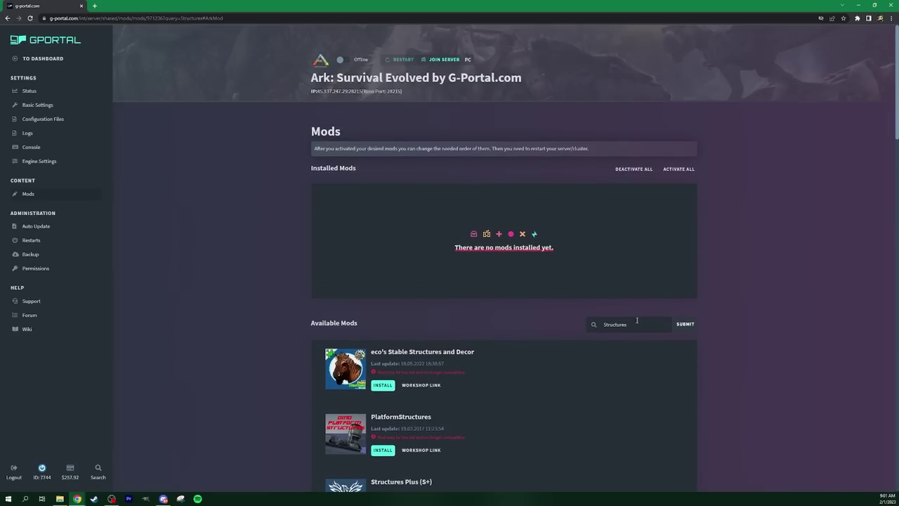
pyautogui.scroll(-3, 275, 306)
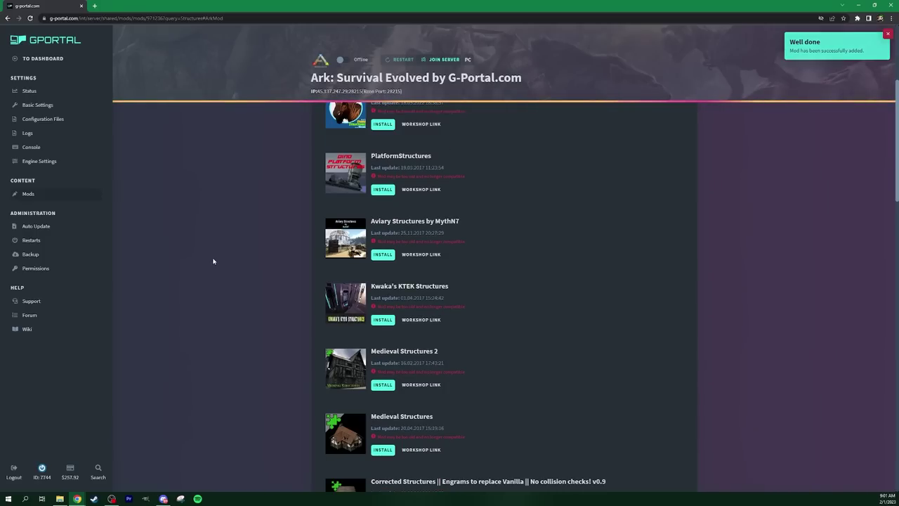
pyautogui.scroll(3, 226, 263)
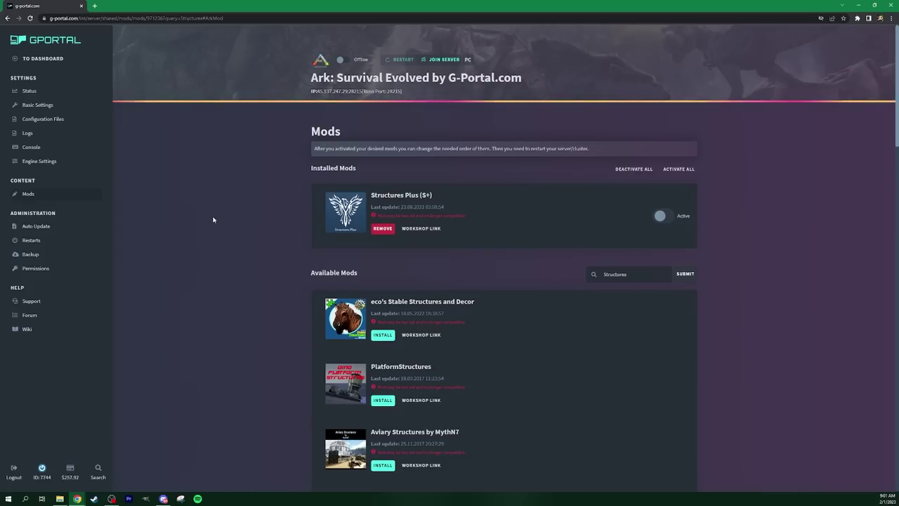
pyautogui.click(660, 216)
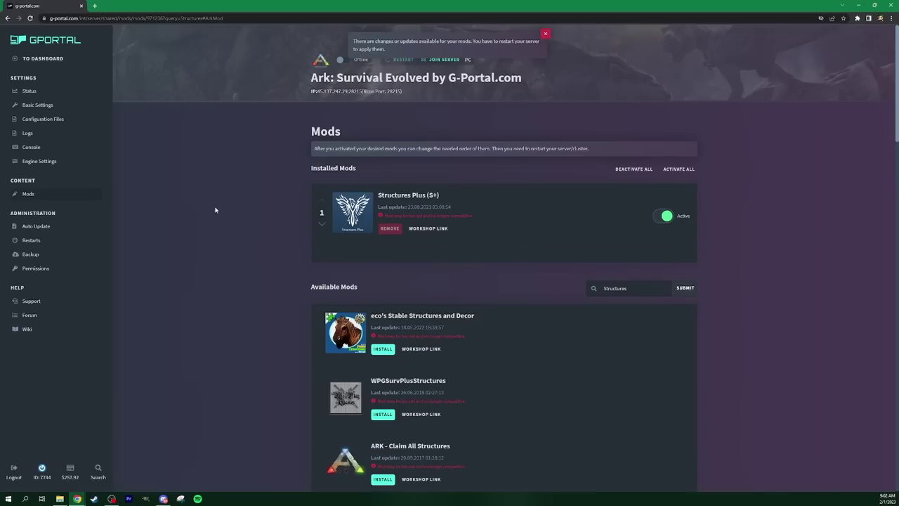
# Install the eco's Stable Structures and Decor mod and activate it.
pyautogui.scroll(-1, 214, 209)
pyautogui.scroll(-2, 215, 209)
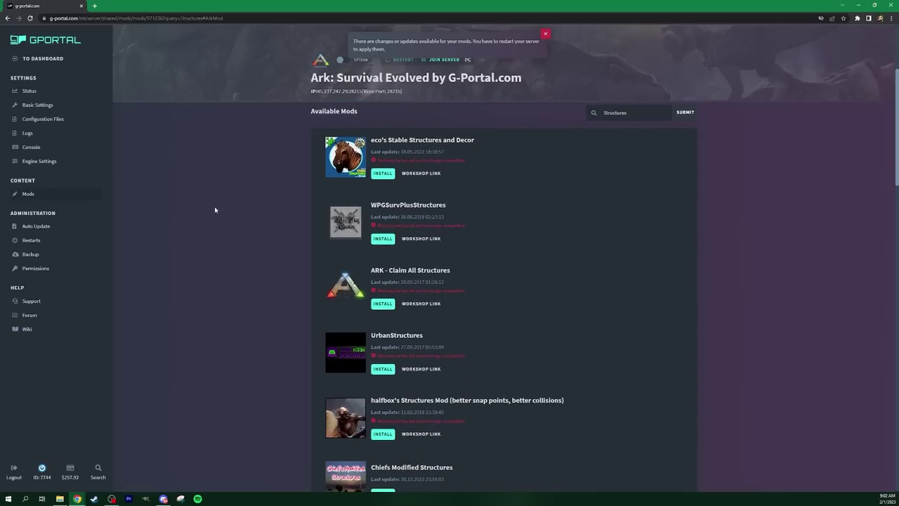
pyautogui.scroll(-1, 215, 209)
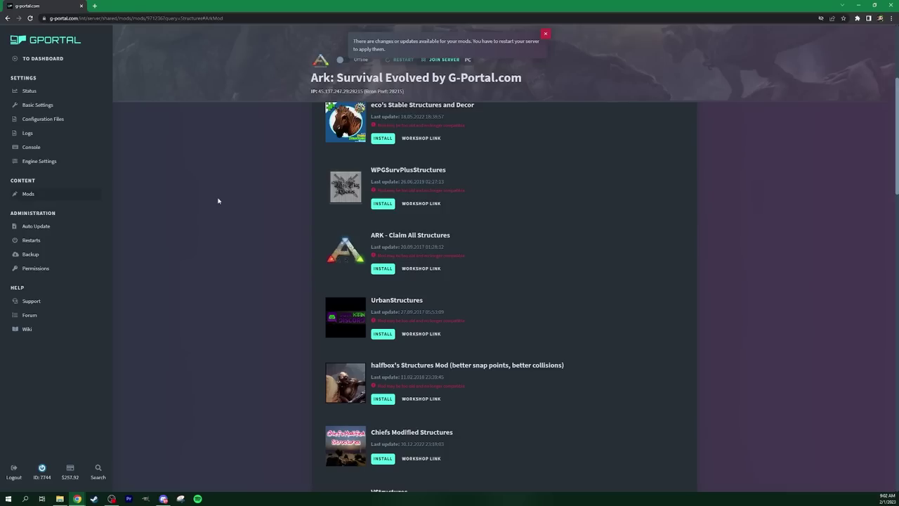
pyautogui.scroll(3, 217, 200)
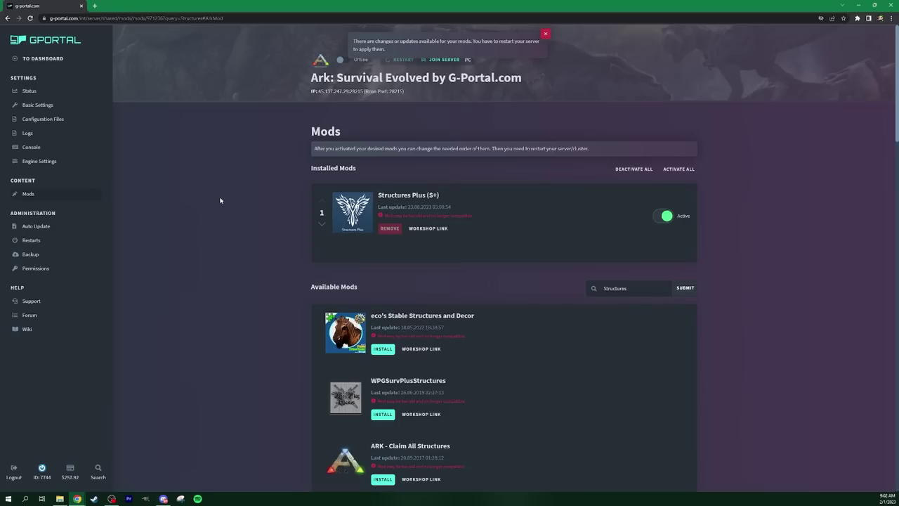
pyautogui.scroll(-1, 220, 200)
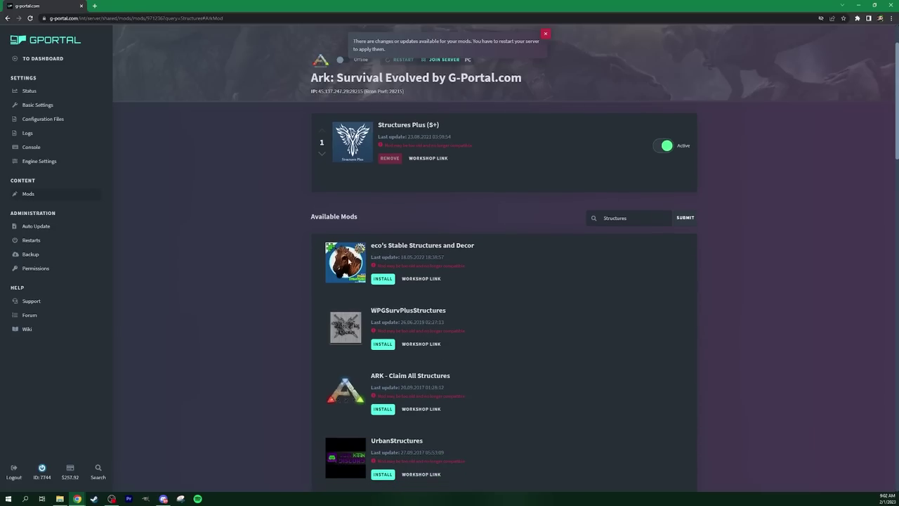
pyautogui.click(384, 281)
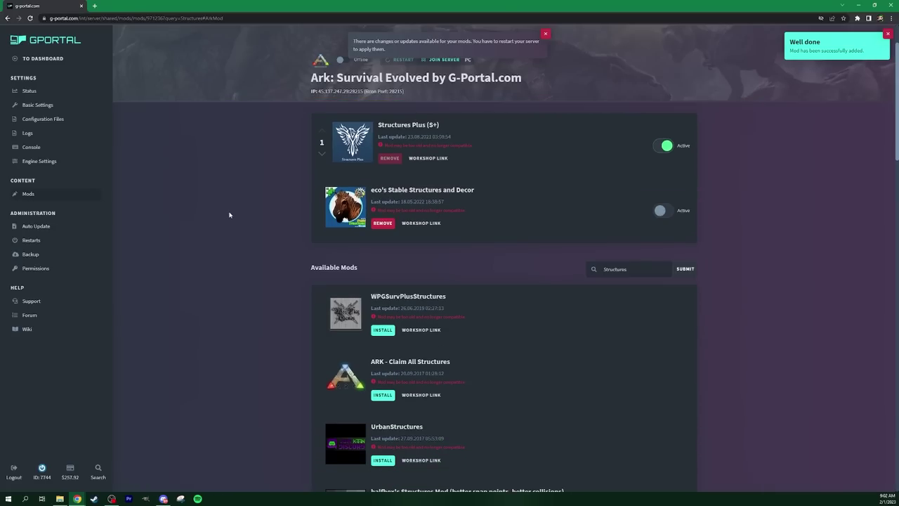
pyautogui.click(661, 210)
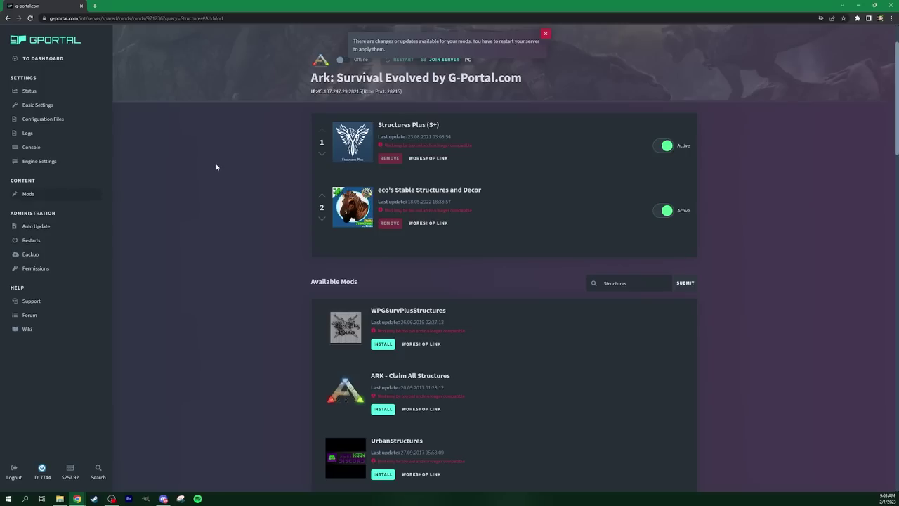
# Move eco's Stable Structures and Decor above Structures Plus (S+) in the installed mods' order.
pyautogui.click(322, 196)
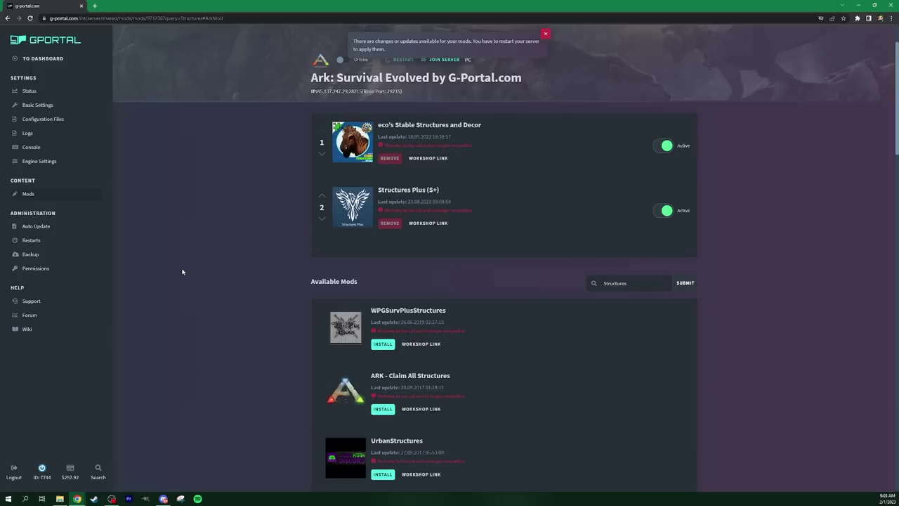
pyautogui.scroll(-1, 200, 261)
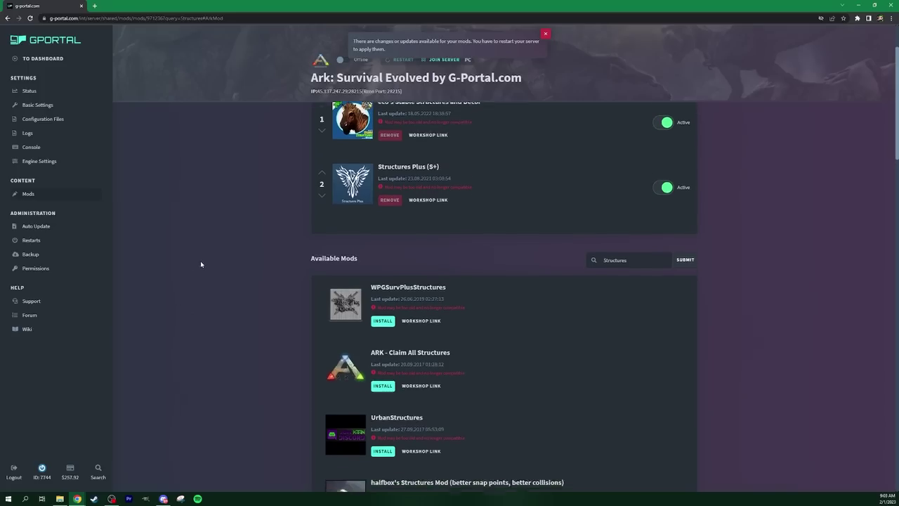
pyautogui.scroll(2, 250, 224)
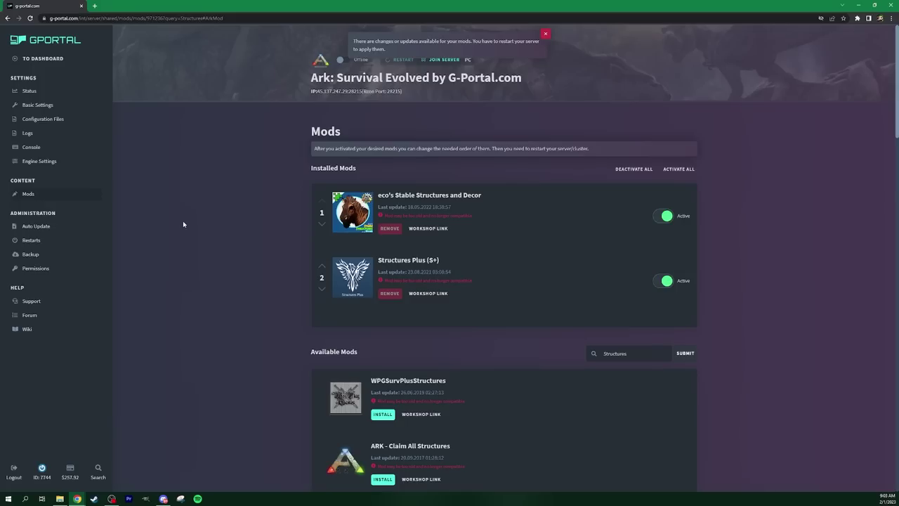
# Review the installed mods and look through the remaining available mods matching "Structures".
pyautogui.scroll(-2, 221, 229)
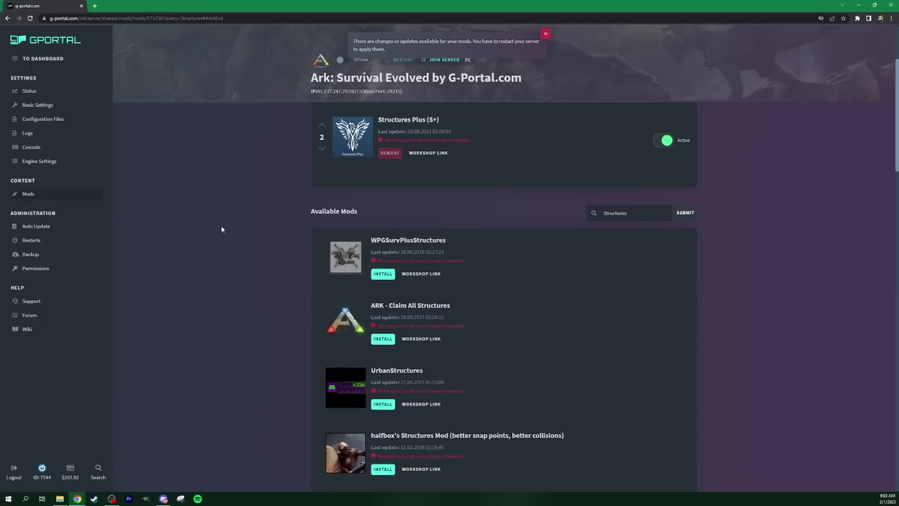
pyautogui.scroll(2, 221, 229)
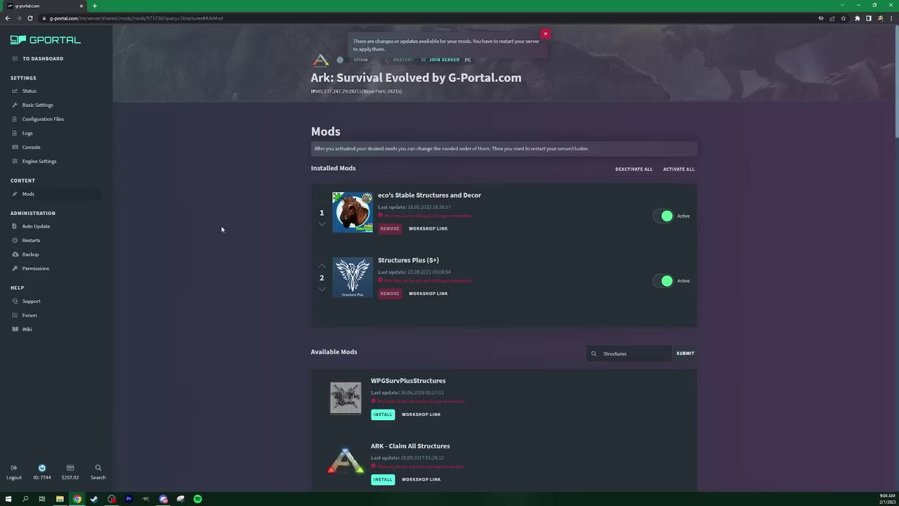
pyautogui.scroll(-1, 221, 228)
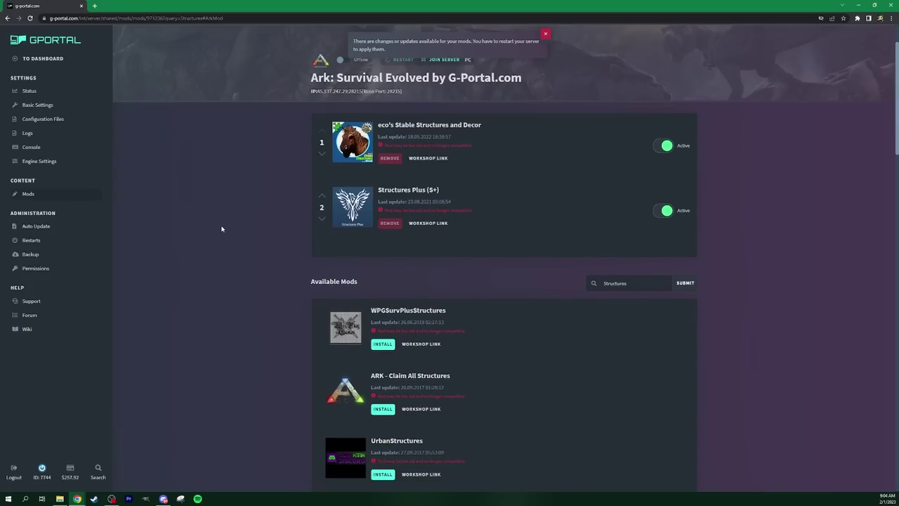
pyautogui.scroll(-2, 221, 228)
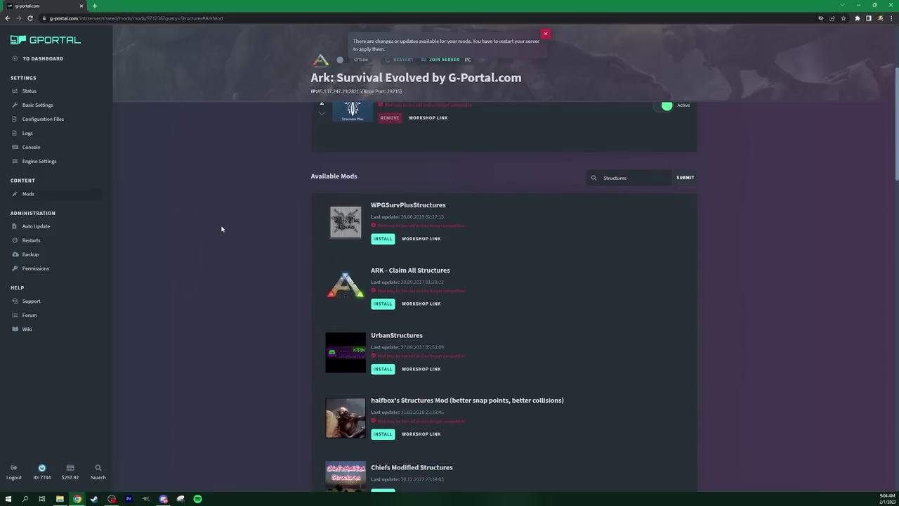
pyautogui.scroll(3, 222, 228)
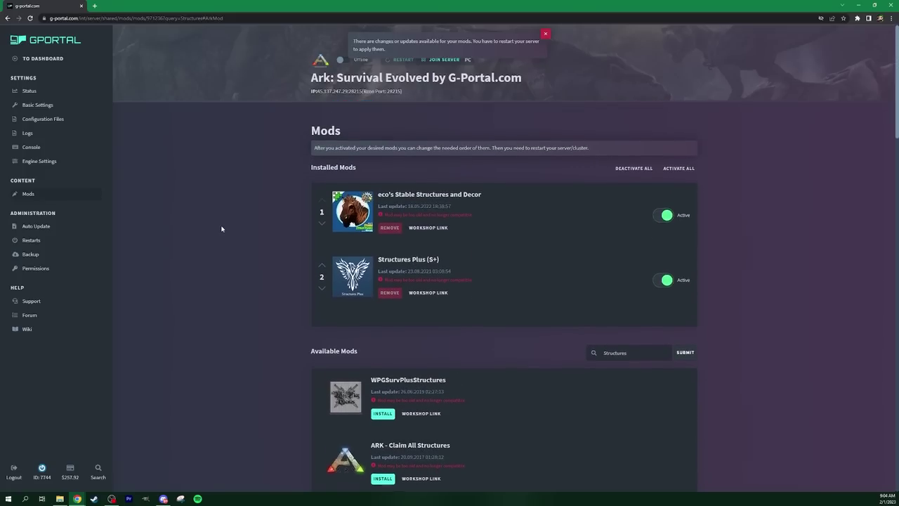
pyautogui.scroll(-7, 221, 229)
pyautogui.scroll(-10, 222, 229)
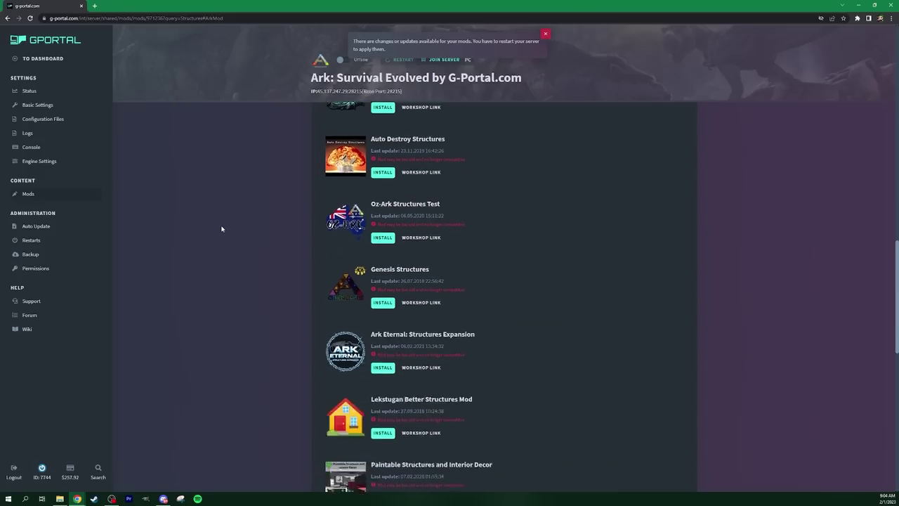
pyautogui.scroll(-3, 221, 229)
pyautogui.scroll(9, 221, 229)
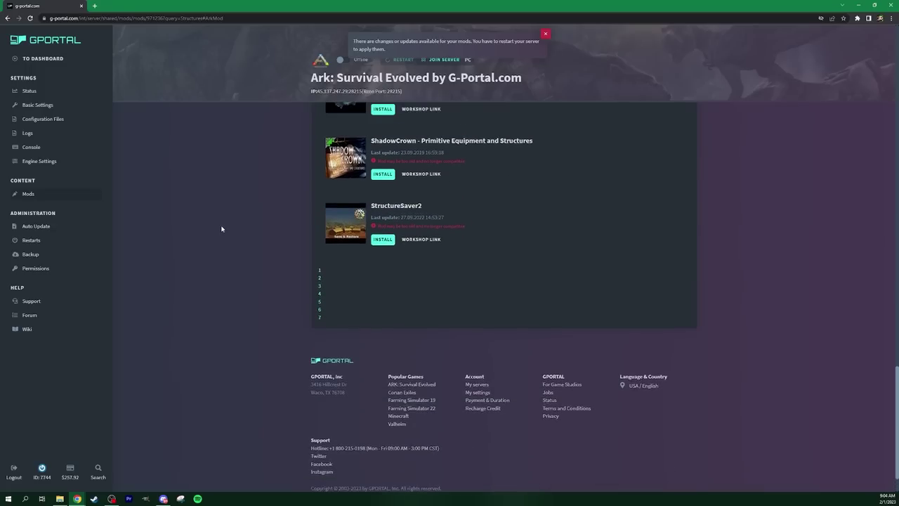
pyautogui.scroll(4, 221, 229)
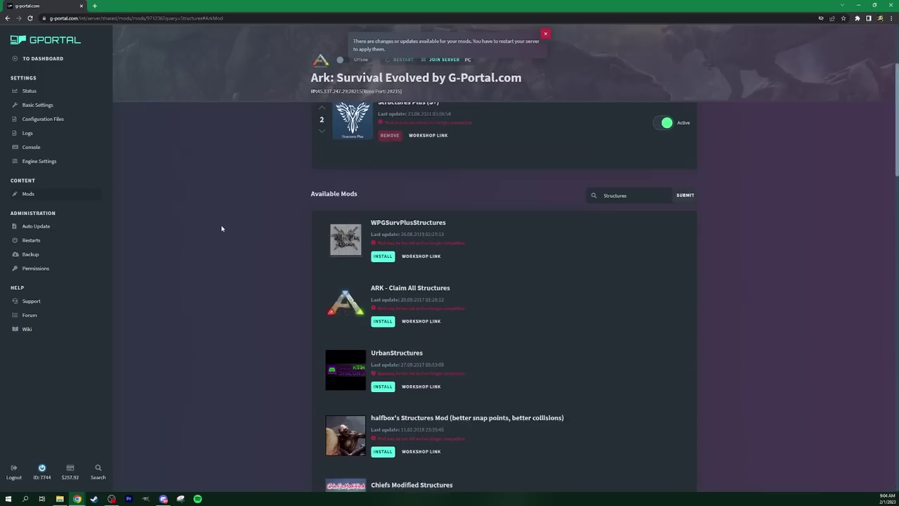
# Clear the search term for available mods and return to the installed mods.
pyautogui.moveTo(632, 248); pyautogui.dragTo(576, 249)
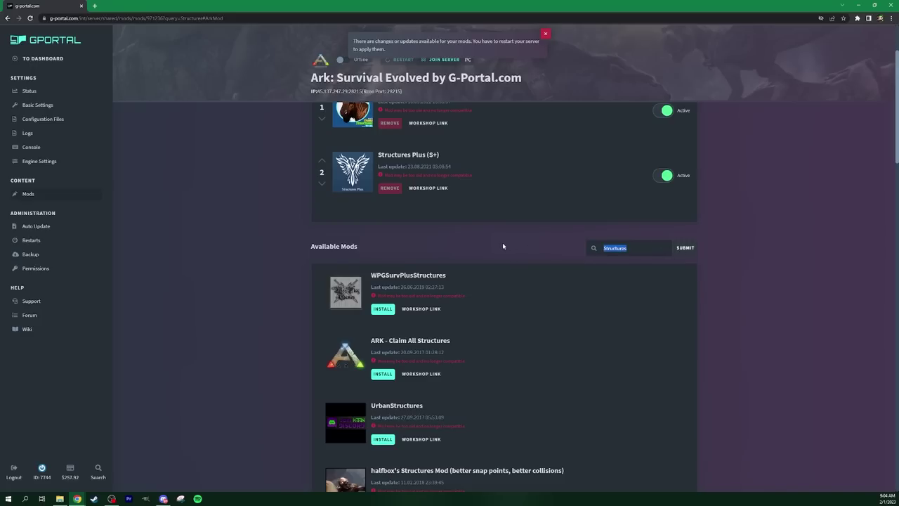
pyautogui.press('BackSpace')
pyautogui.scroll(2, 218, 222)
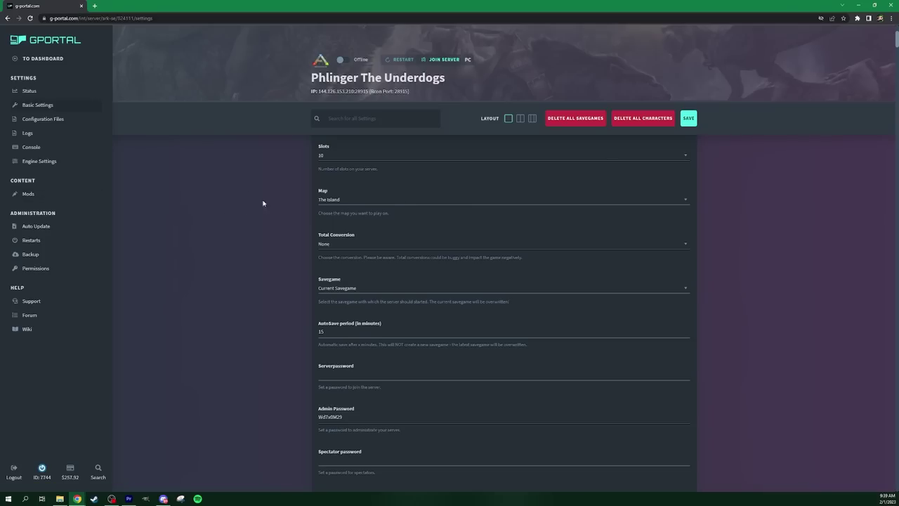
# View the map choices in the basic settings of the Phlinger The Underdogs server.
pyautogui.click(362, 200)
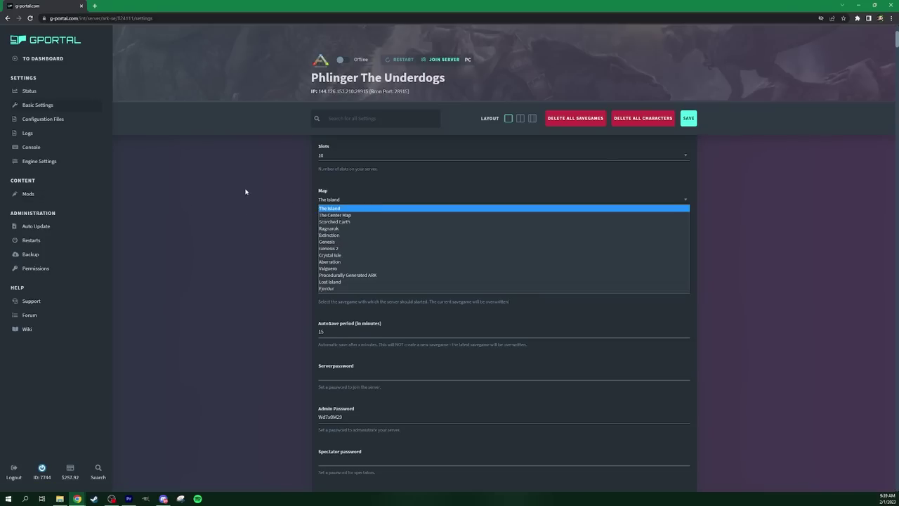
pyautogui.click(225, 222)
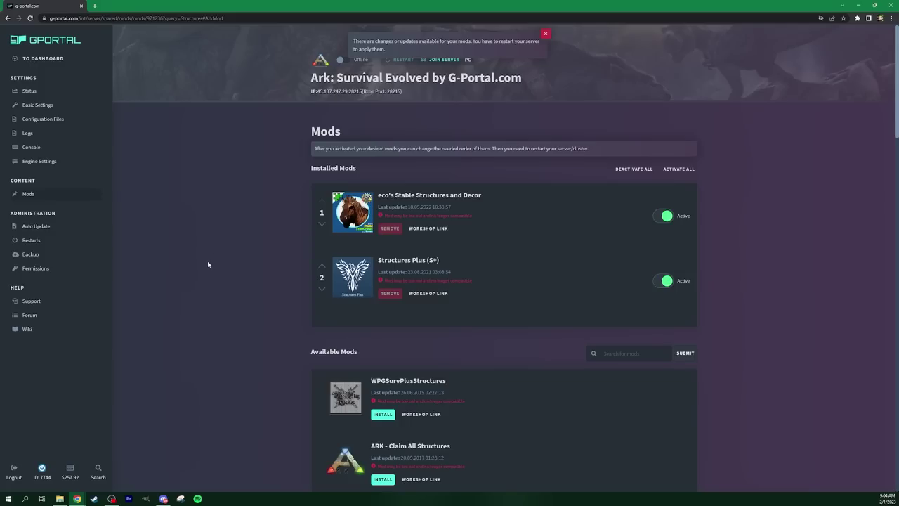
# Open the server's permissions page and examine where a username is entered to give other users access.
pyautogui.click(36, 270)
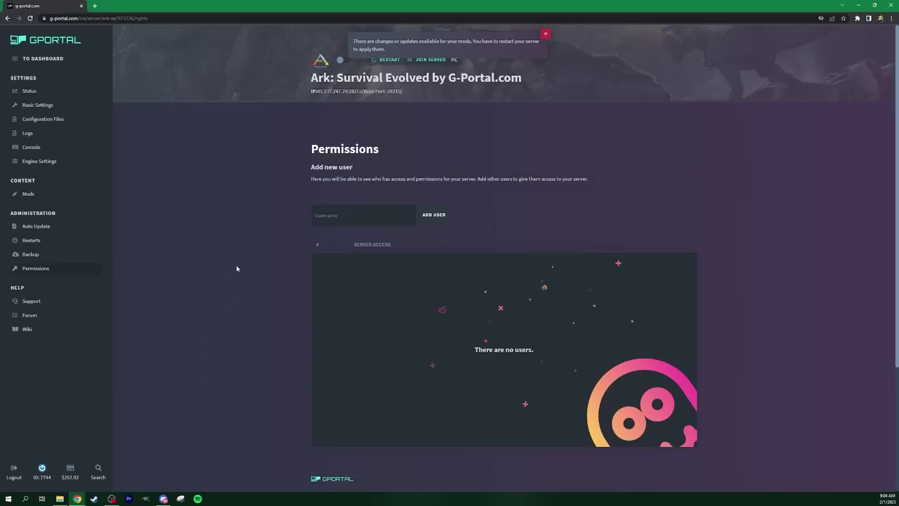
pyautogui.click(344, 215)
pyautogui.click(267, 229)
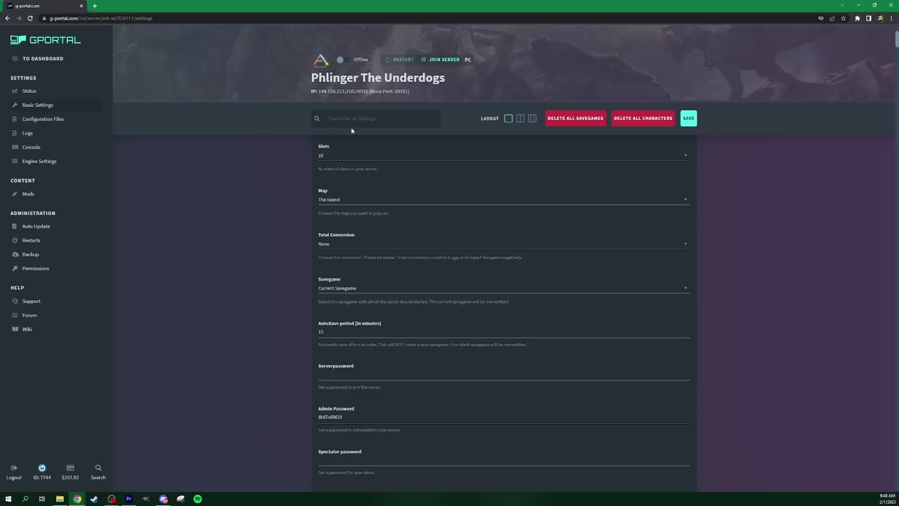
# Examine the options for copying the Join Server link, and highlight the server's IP address and port.
pyautogui.rightClick(443, 62)
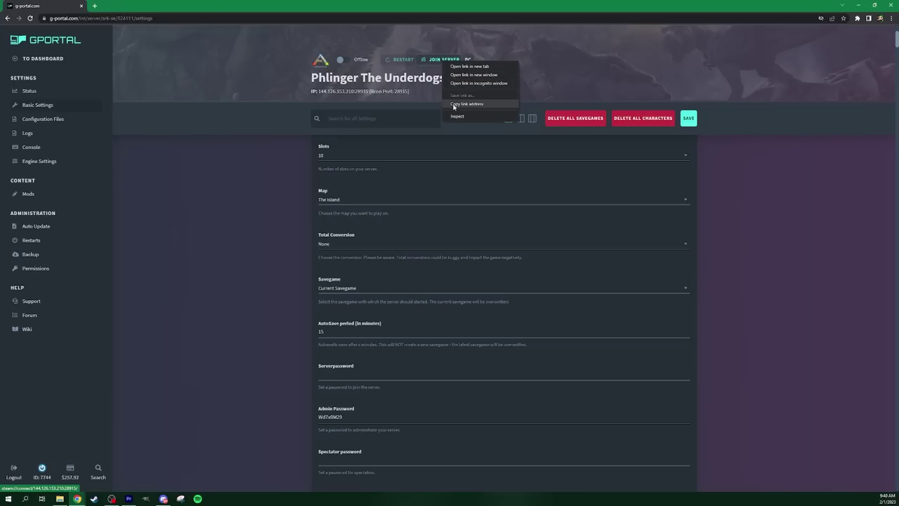
pyautogui.click(197, 181)
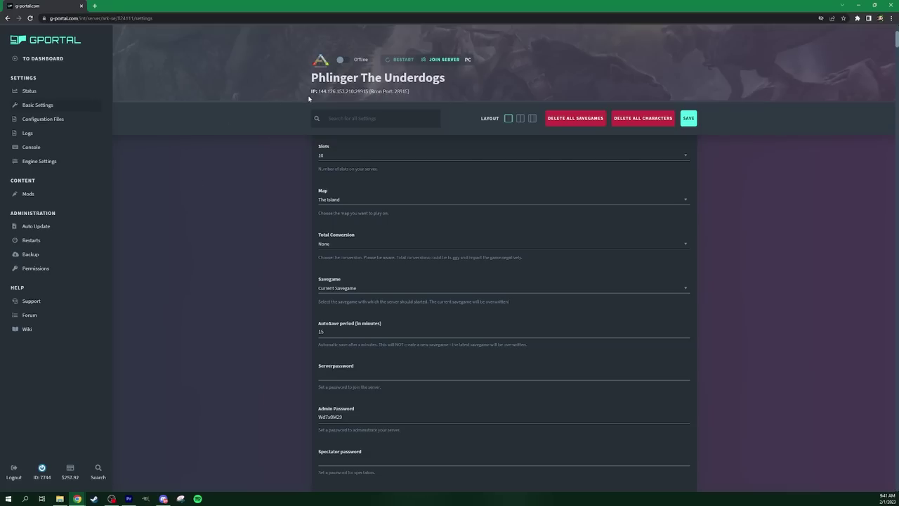
pyautogui.moveTo(368, 92); pyautogui.dragTo(318, 92)
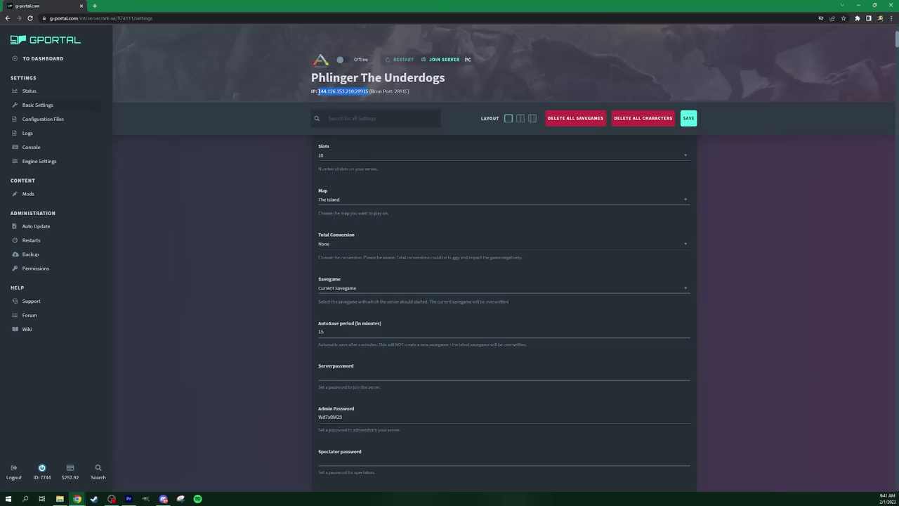
pyautogui.click(220, 188)
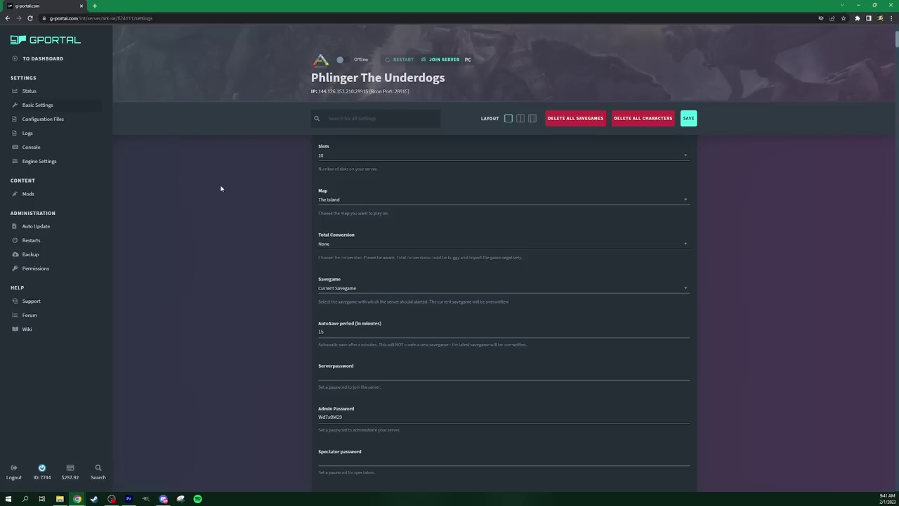